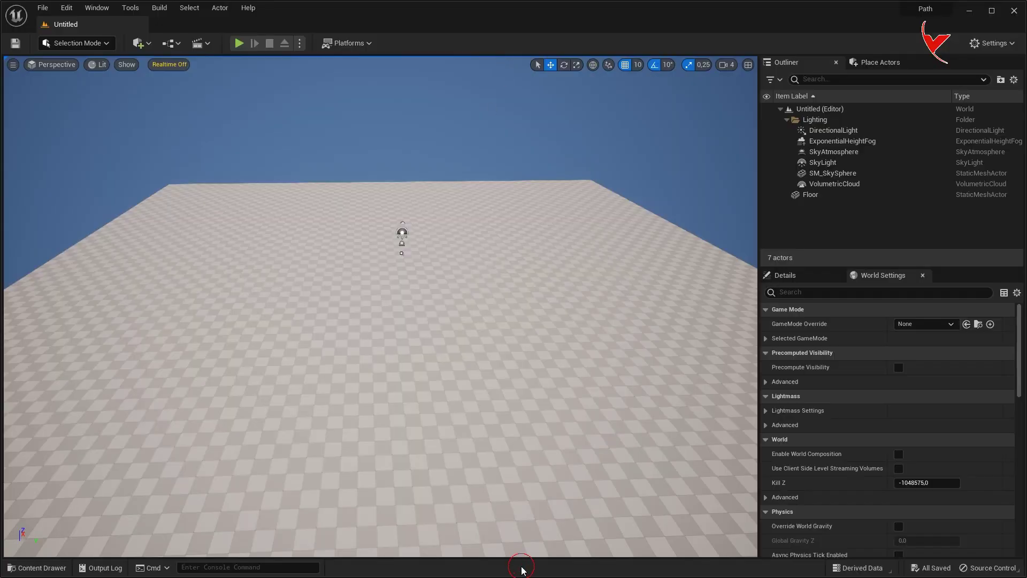
Open the VehiclePath Blueprint from the Content Drawer in the Blueprint editor.
key(ctrl+space)
double_click(654, 454)
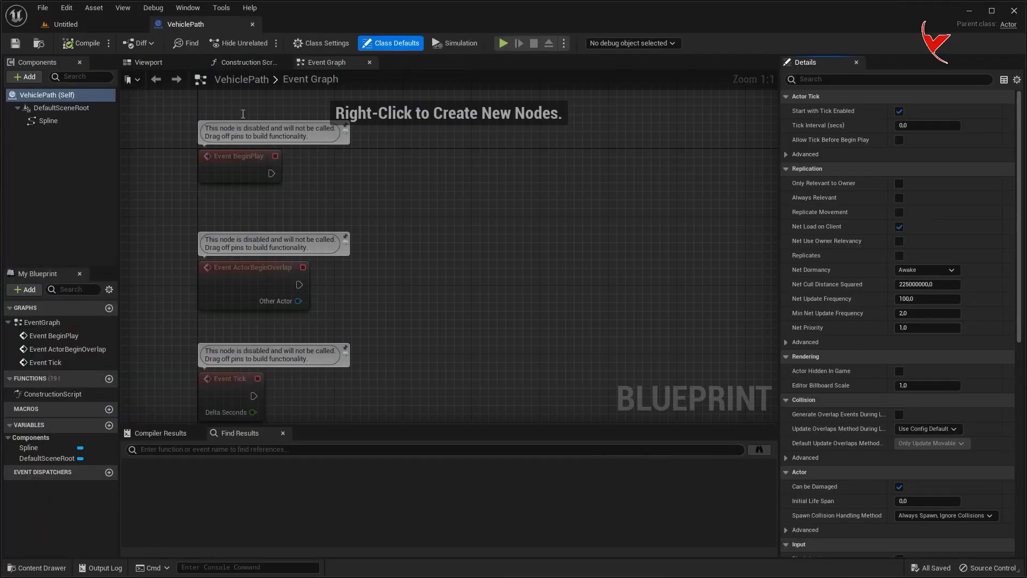
Add a Box Collision component under VehiclePath's Spline component.
click(144, 62)
click(48, 120)
click(25, 76)
text(box)
click(90, 109)
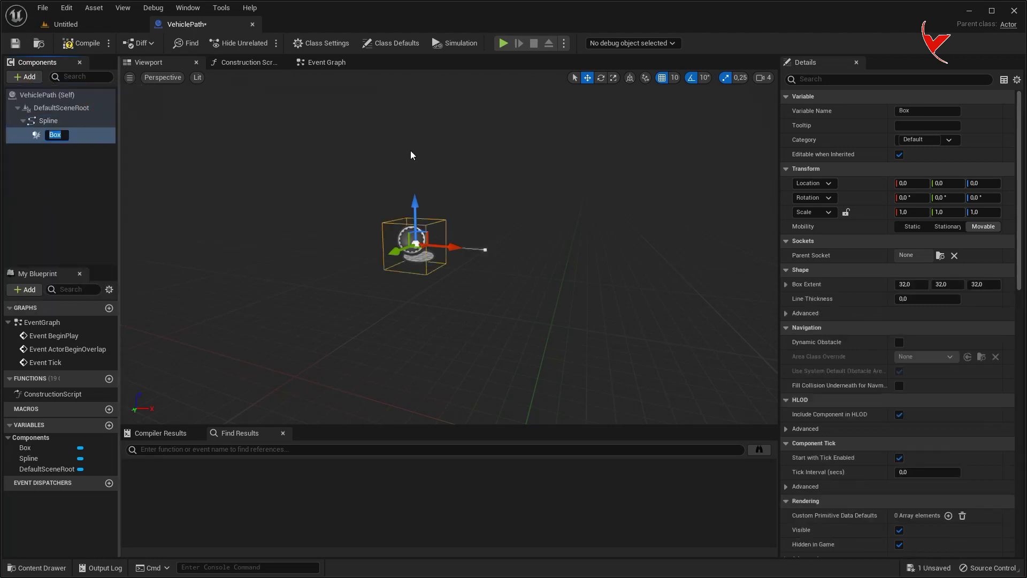
Scale the box to a thin, wide trigger (0.5, 28.75, 8.75) and compile the Blueprint.
click(614, 77)
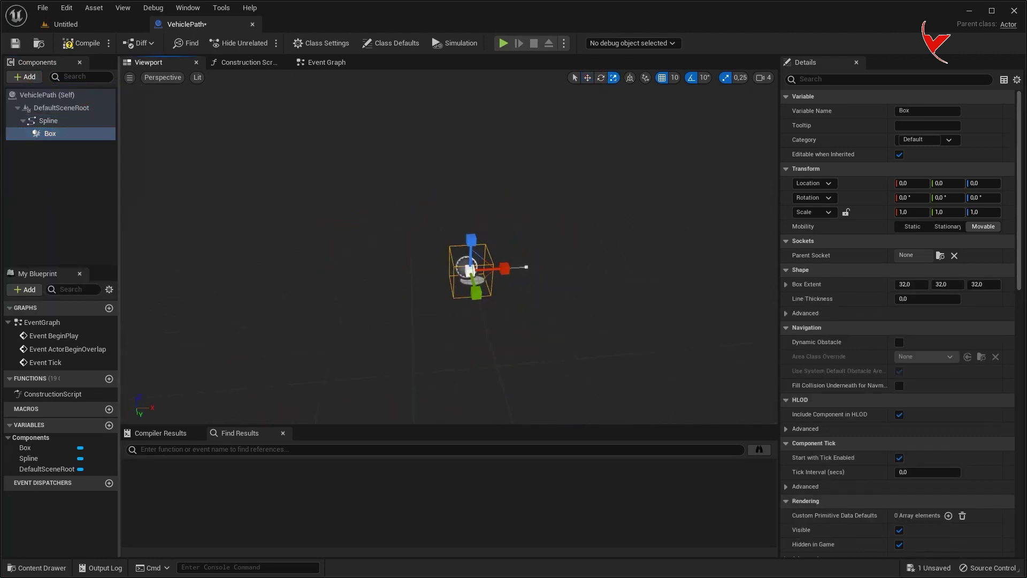
scroll(471, 268, up, 2)
mouse_move(525, 294)
mouse_down()
mouse_move(508, 295)
mouse_move(508, 364)
mouse_up()
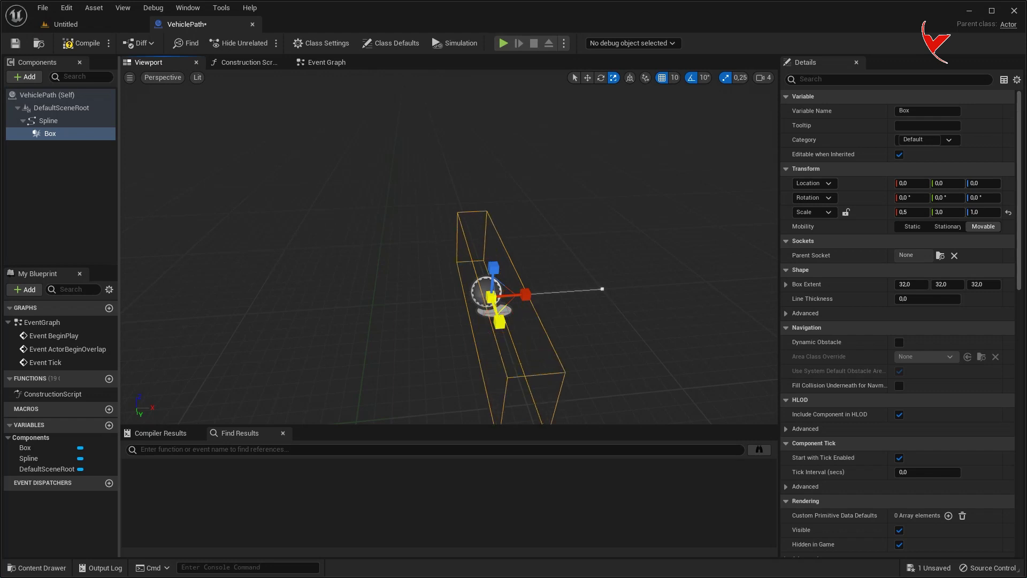
drag(500, 321, 513, 363)
alt+drag(471, 241, 535, 257)
drag(446, 219, 446, 190)
drag(481, 235, 540, 246)
drag(479, 238, 488, 222)
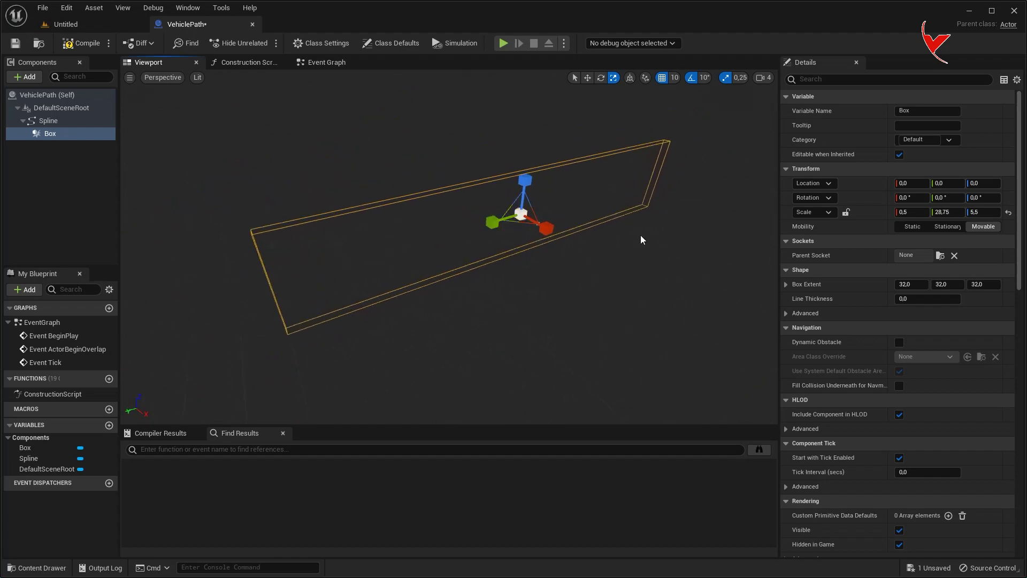
drag(530, 182, 530, 164)
click(80, 43)
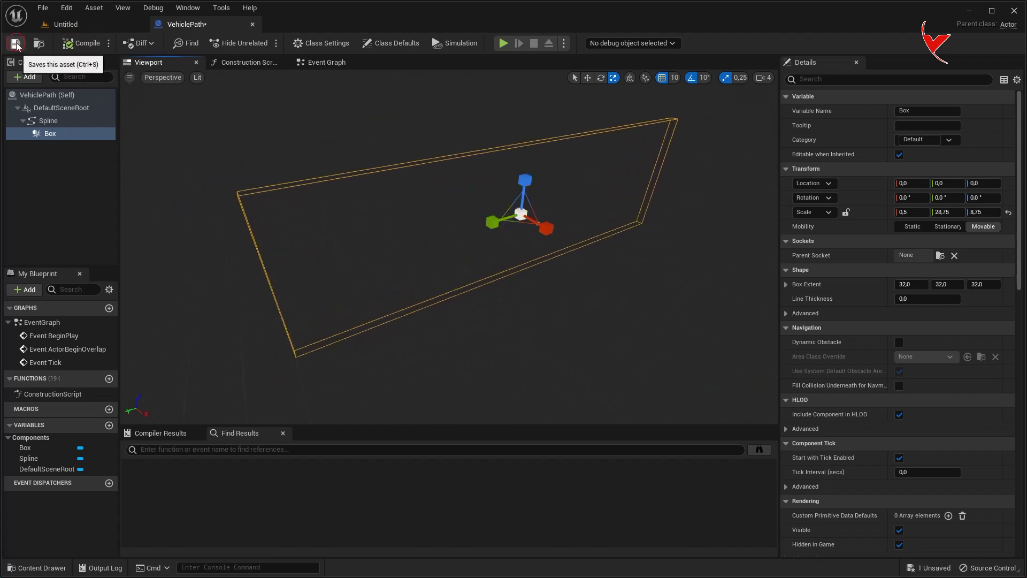
Place a VehiclePath actor in the level at -500, -440, 0.
click(89, 27)
key(ctrl+space)
mouse_move(658, 439)
mouse_down()
mouse_move(532, 270)
mouse_move(571, 298)
mouse_move(555, 317)
mouse_up()
Generate a 10-point circle of radius 2500 on the spline, then select the VehiclePath asset.
right_click(554, 310)
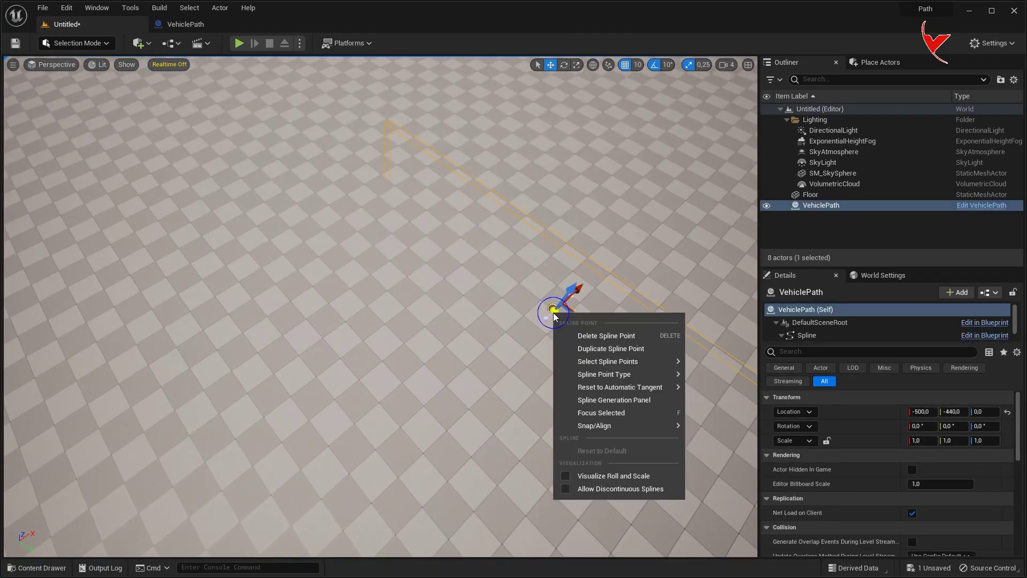
click(590, 405)
click(616, 444)
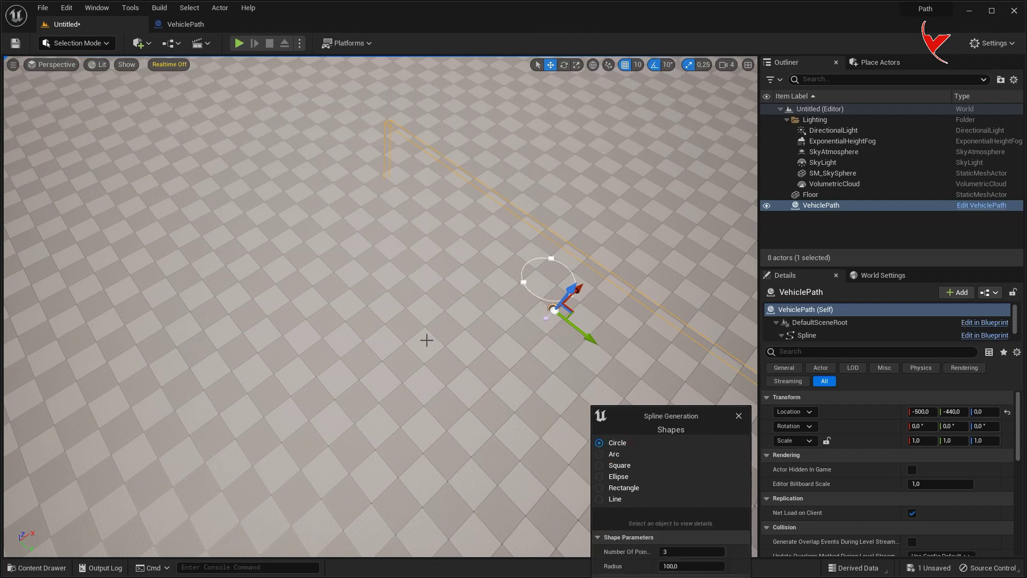
alt+drag(424, 339, 447, 299)
drag(660, 399, 664, 225)
click(695, 377)
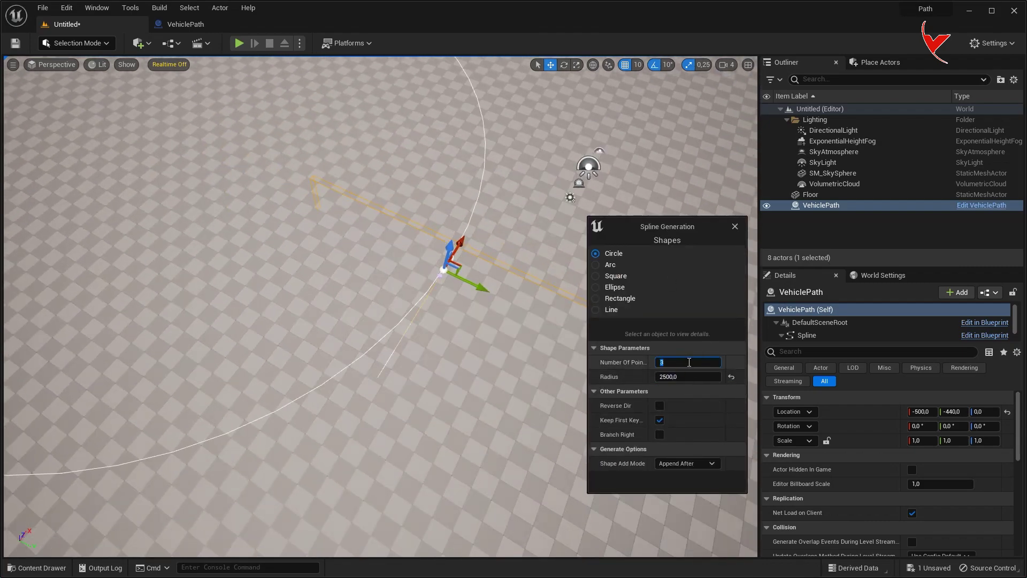
text(10)
scroll(419, 346, down, 5)
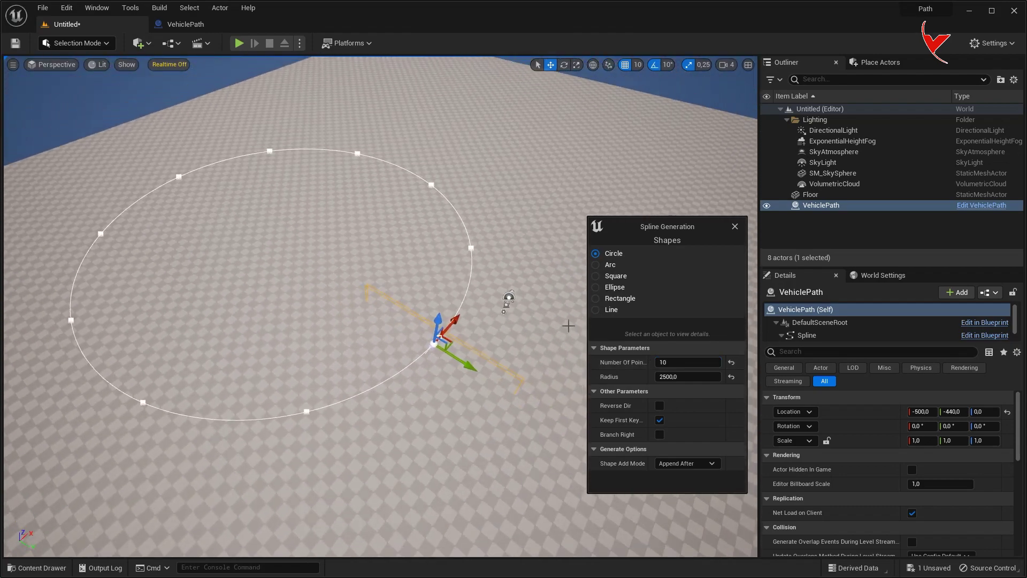
click(735, 226)
scroll(567, 300, up, 3)
key(ctrl+space)
click(496, 303)
Start VehiclePath2's generated spline with a Line shape, entering 2500 for its length.
right_click(496, 303)
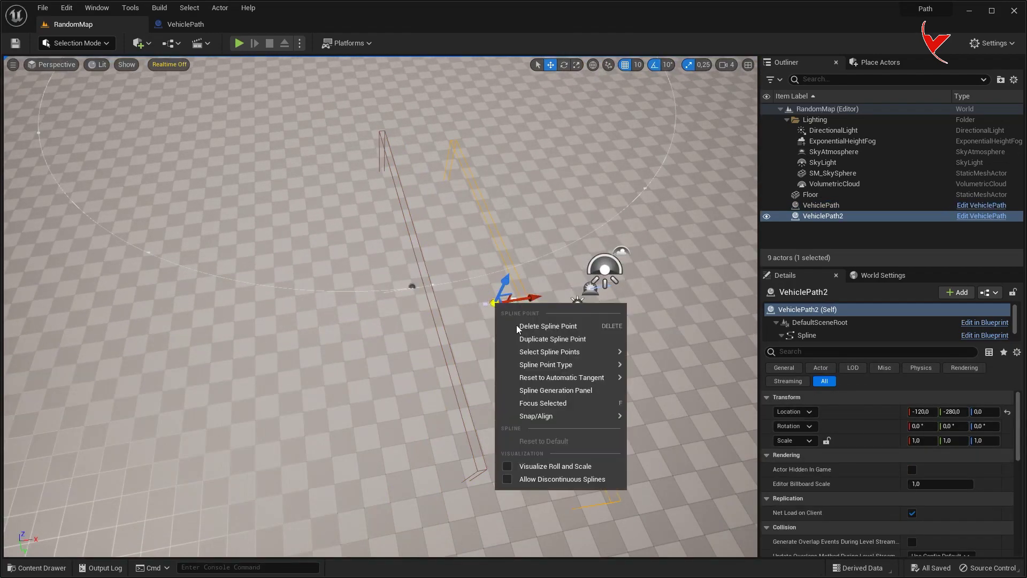
click(551, 394)
click(558, 483)
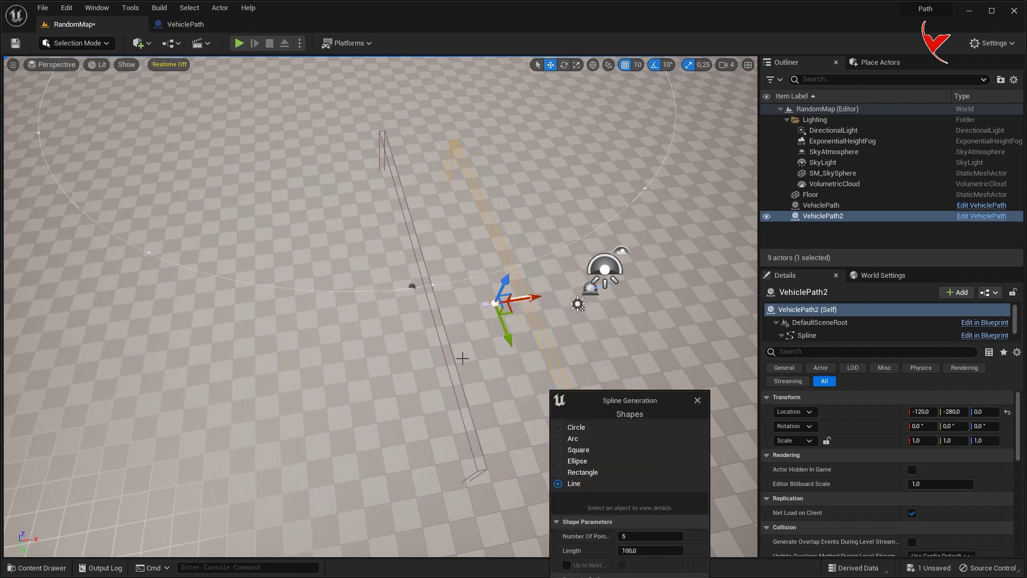
drag(617, 402, 213, 252)
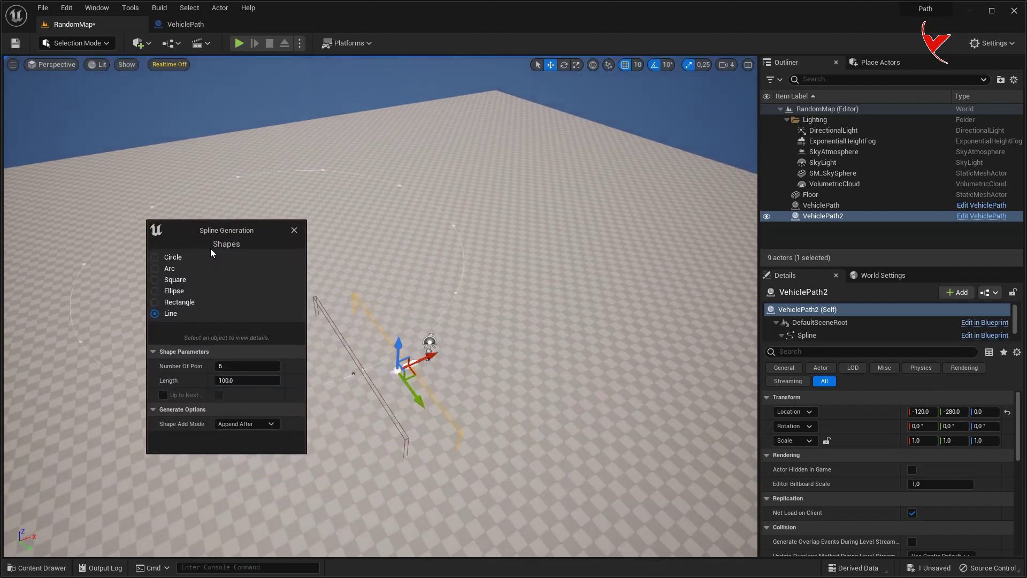
text(2500)
key(Return)
text(1)
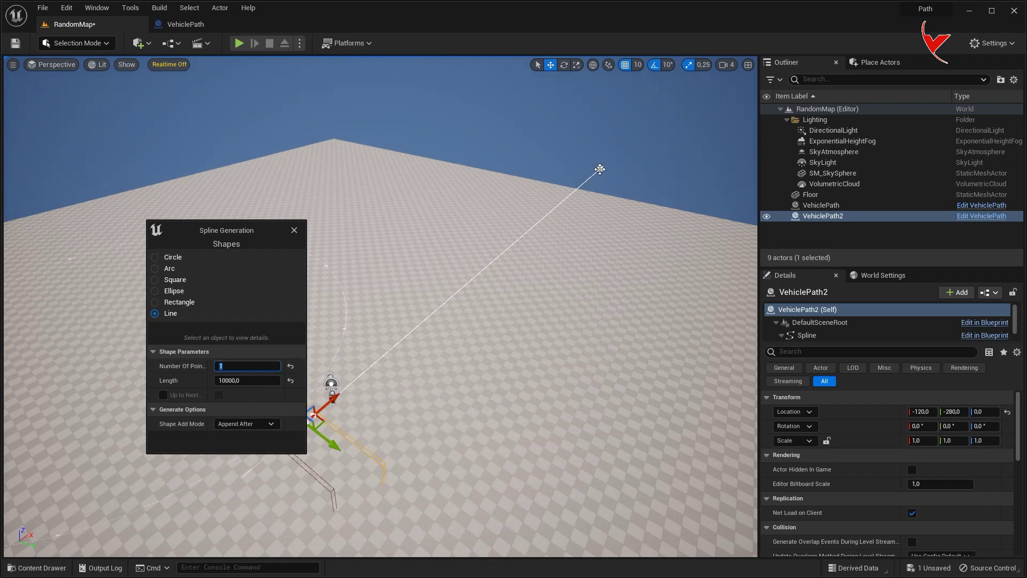
Append a 90-degree Arc of radius 5000 branching right.
click(170, 268)
text(5000)
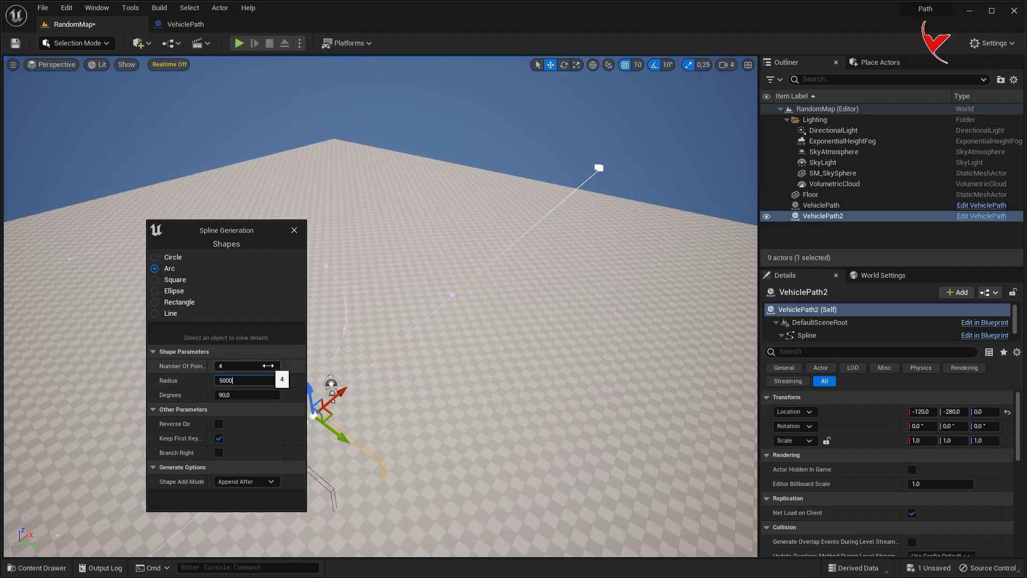
key(Return)
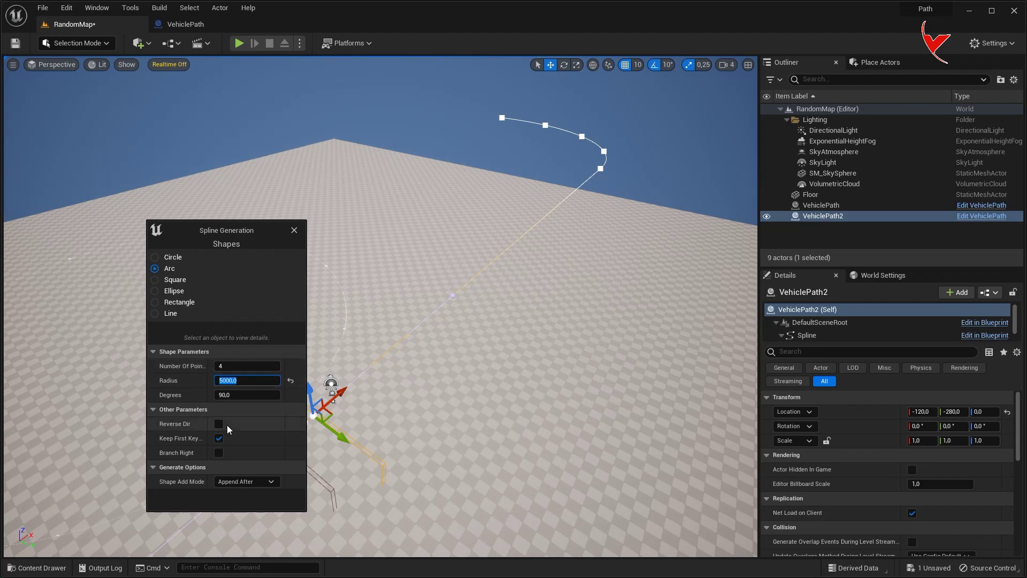
click(219, 452)
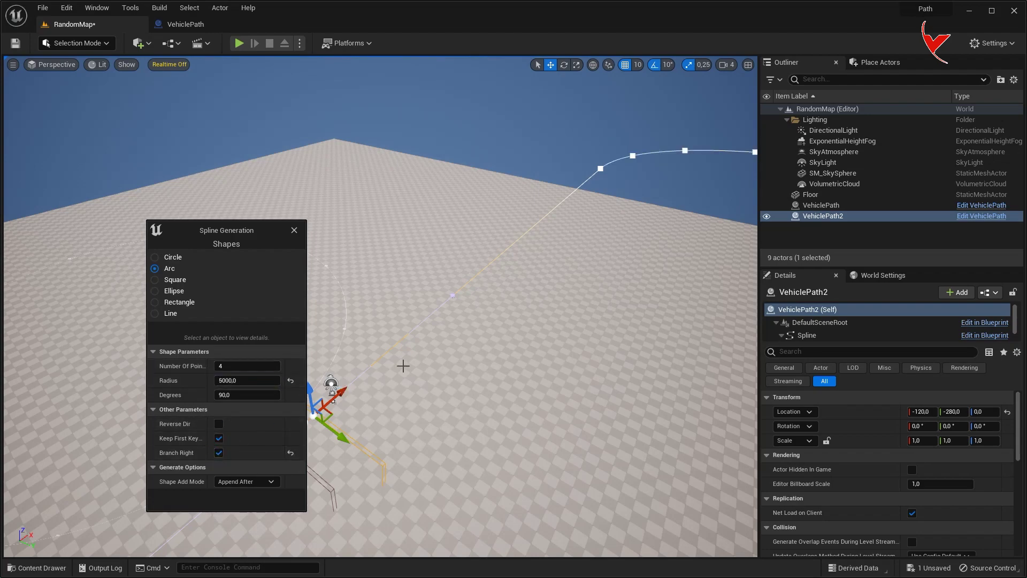
right_drag(421, 372, 421, 373)
right_drag(593, 154, 624, 151)
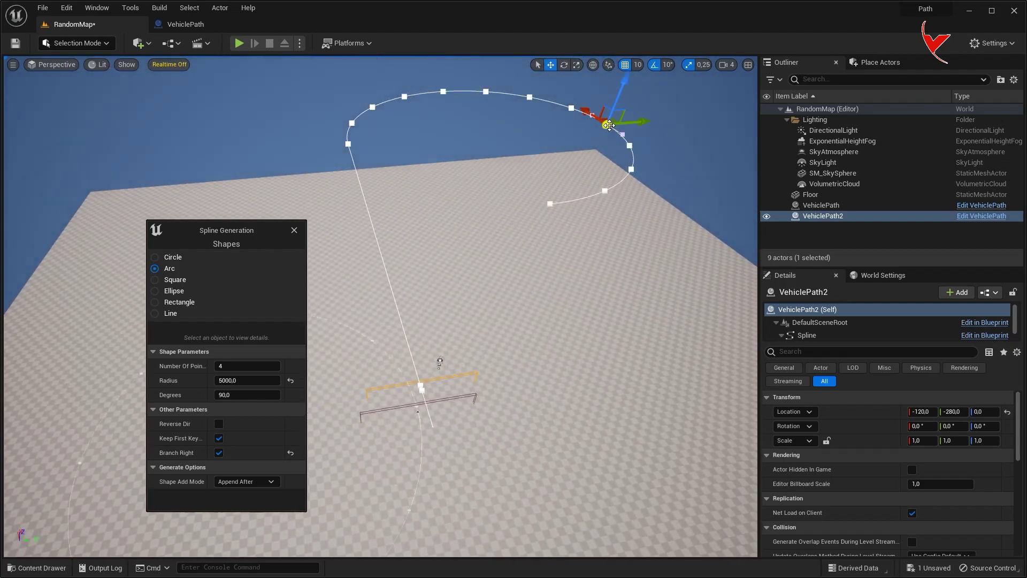
Append another straight line and another arc, then close the Spline Generation Panel.
click(170, 313)
right_drag(563, 282, 563, 282)
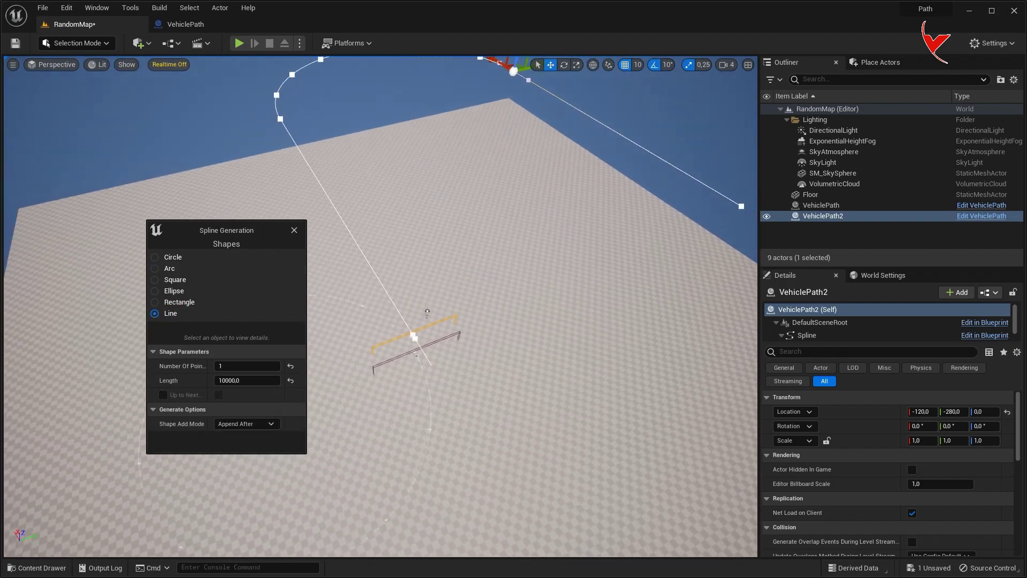
click(169, 268)
right_drag(644, 323, 644, 323)
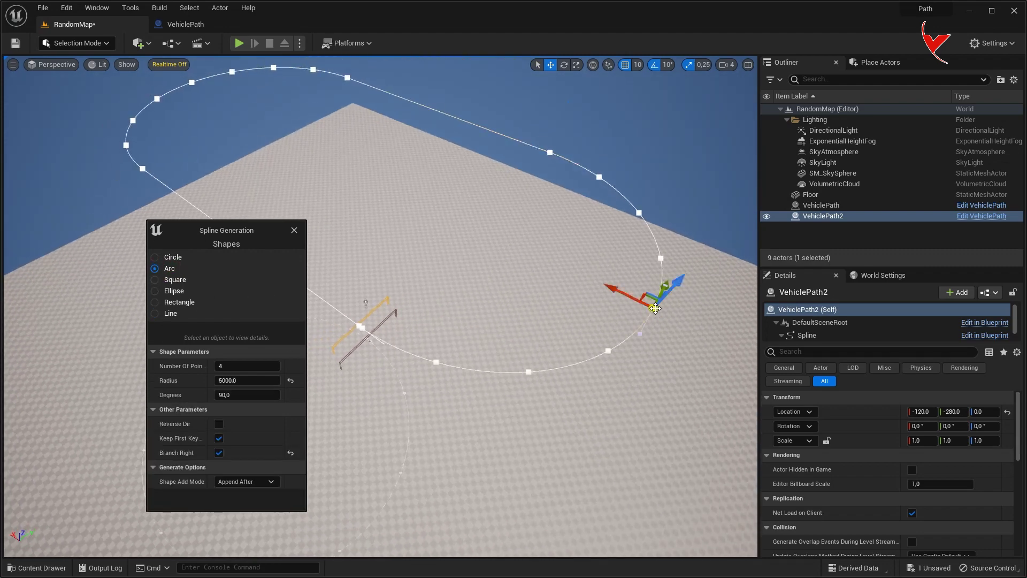
click(293, 230)
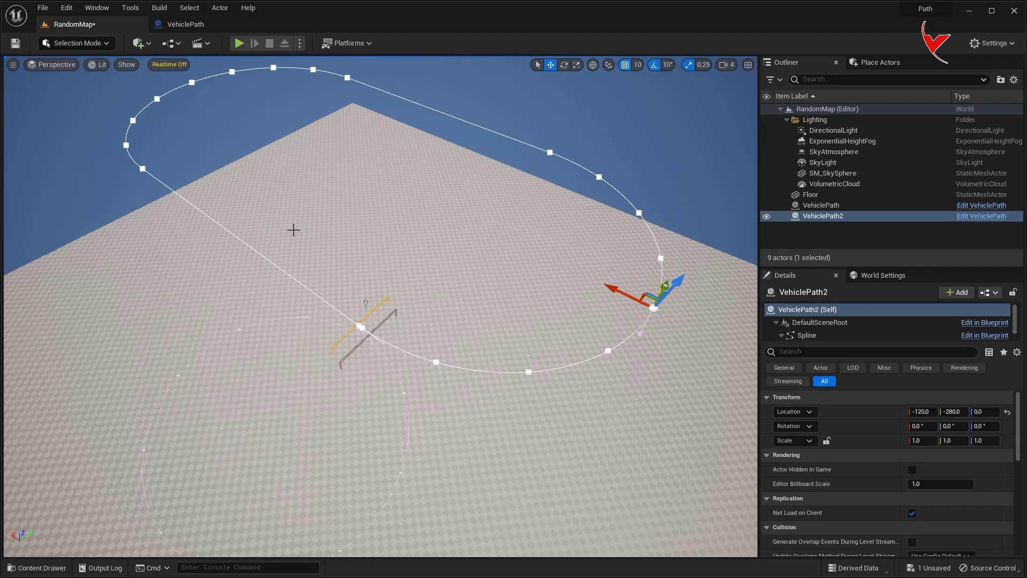
right_drag(417, 310, 417, 310)
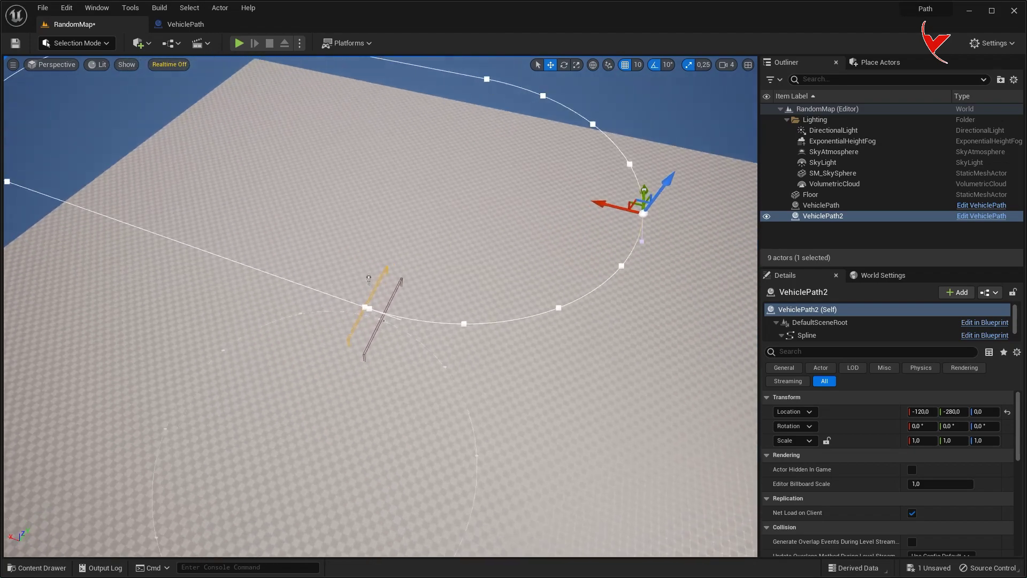
right_drag(417, 309, 417, 309)
Shift VehiclePath2 to Y -440.
click(825, 216)
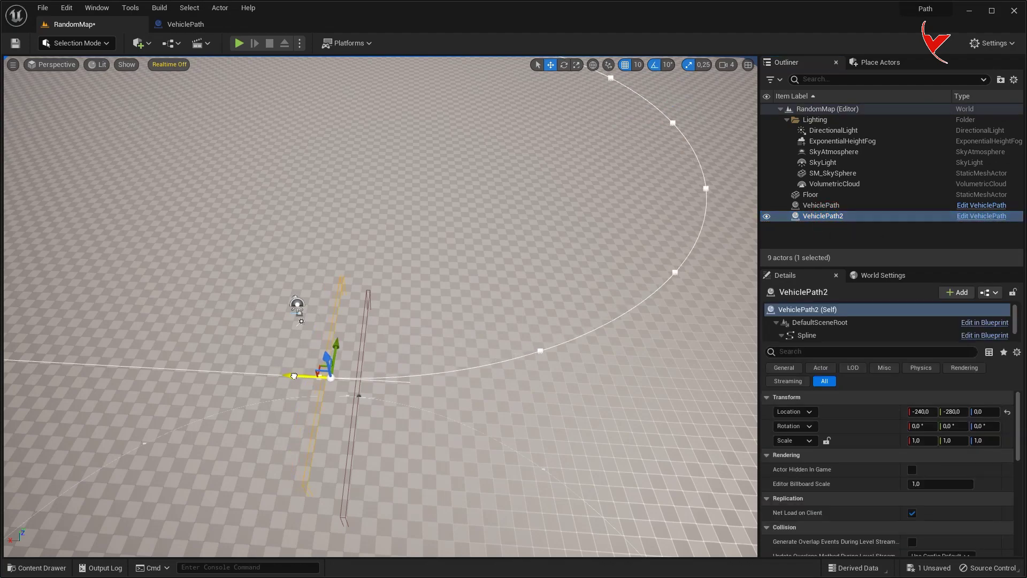
right_drag(324, 379, 325, 380)
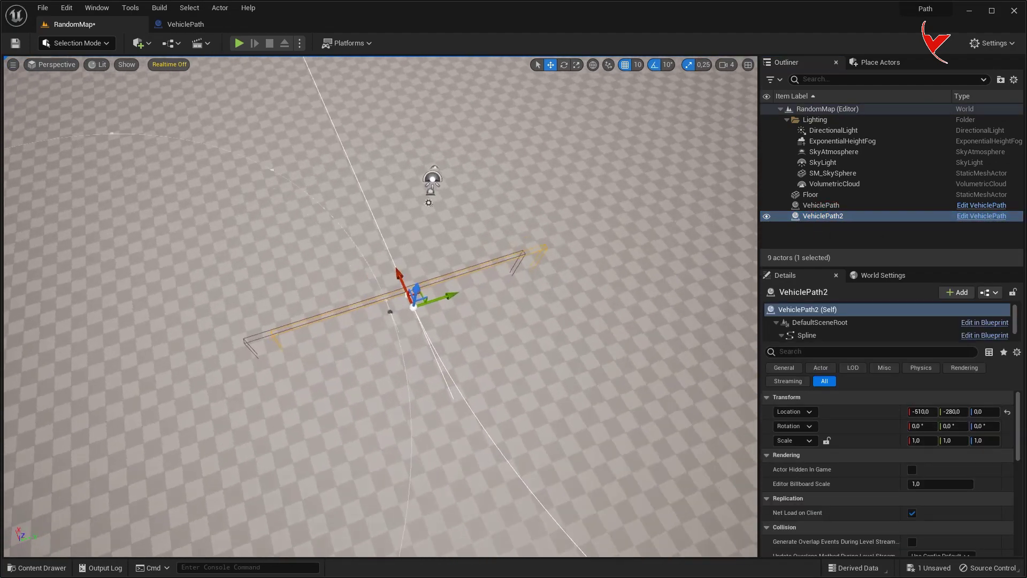
drag(436, 293, 407, 303)
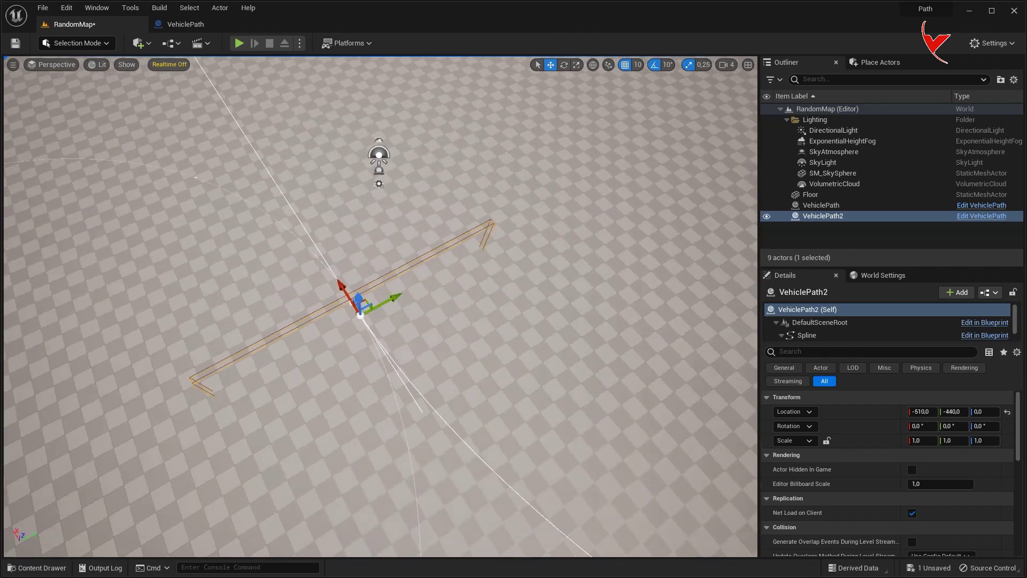
right_drag(407, 302, 507, 260)
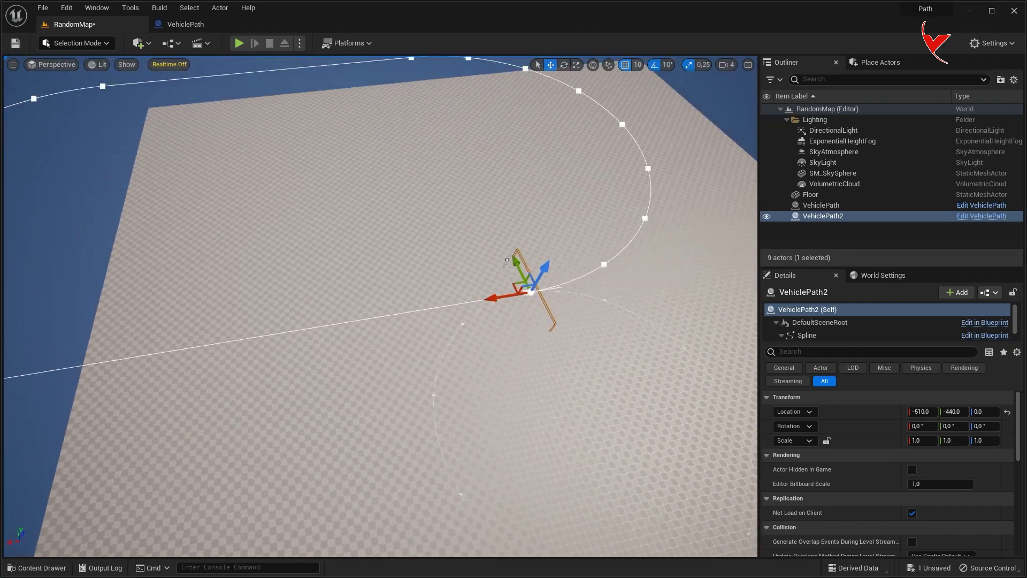
drag(507, 261, 422, 385)
Scale the Floor to 25 on both X and Y.
click(462, 364)
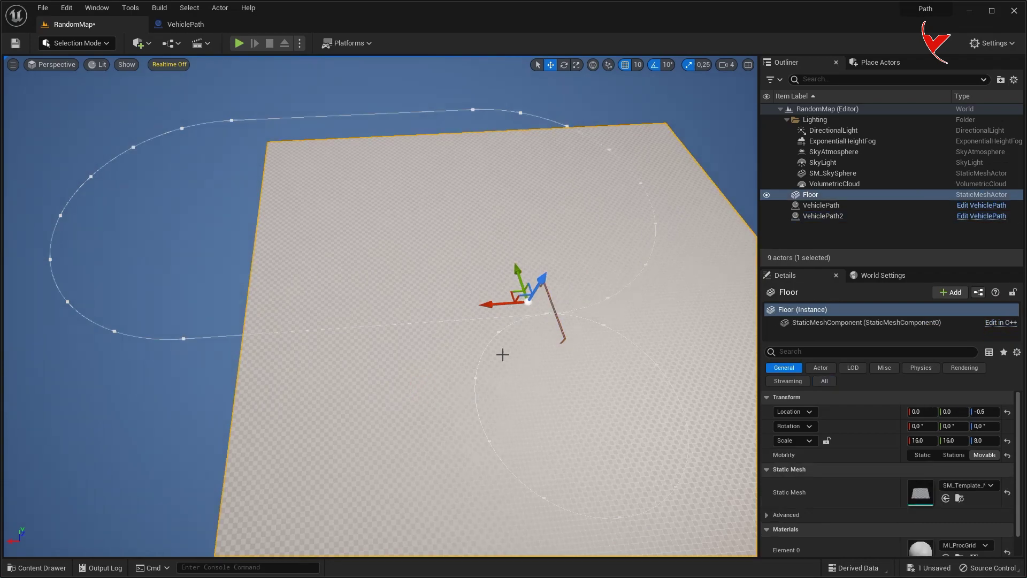
right_drag(477, 429, 509, 264)
click(921, 439)
key(Tab)
text(25)
key(Return)
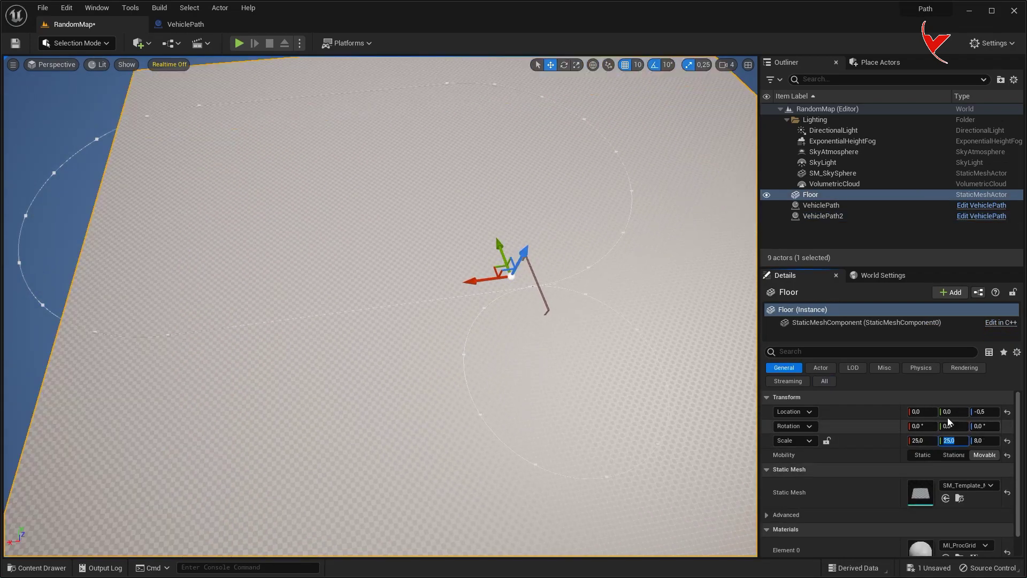
Move the Floor under both paths to 3580, 1310 and save RandomMap.
drag(503, 298, 463, 344)
right_drag(464, 344, 545, 280)
drag(423, 276, 422, 233)
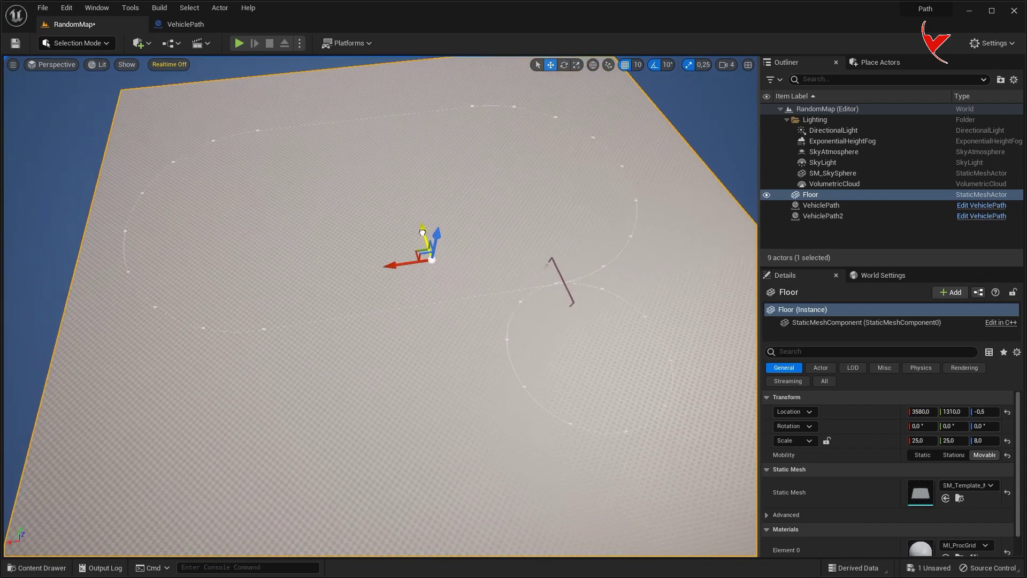
key(ctrl+s)
key(ctrl+space)
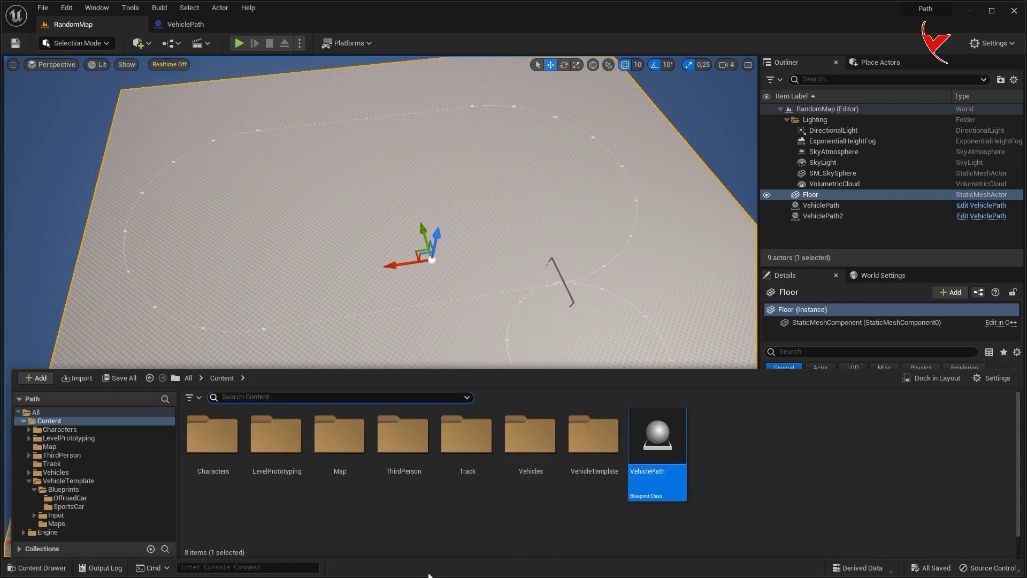
Place an AIVehicle from VehicleTemplate > Blueprints > OffroadCar into the level.
double_click(594, 435)
double_click(212, 435)
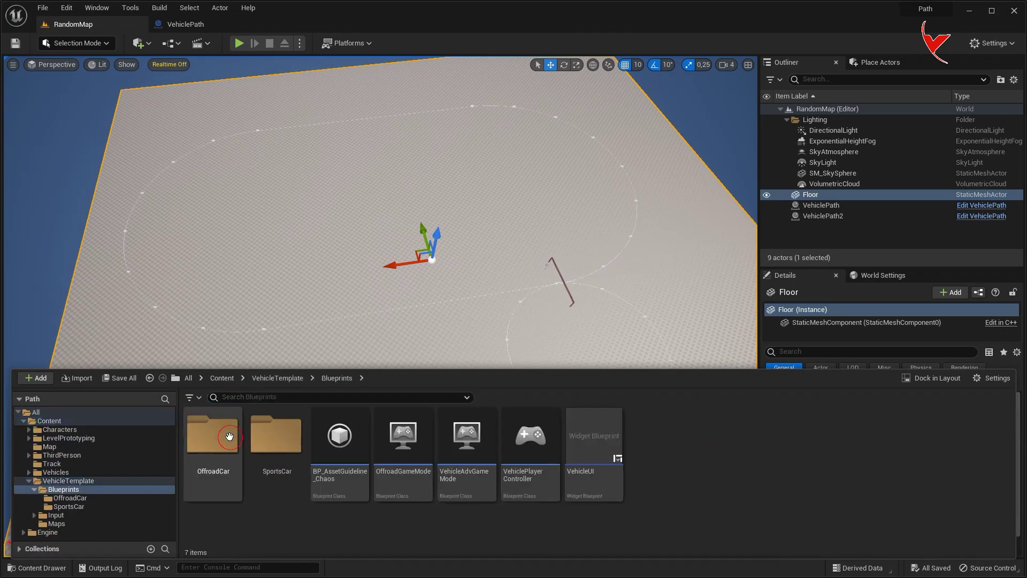
double_click(229, 437)
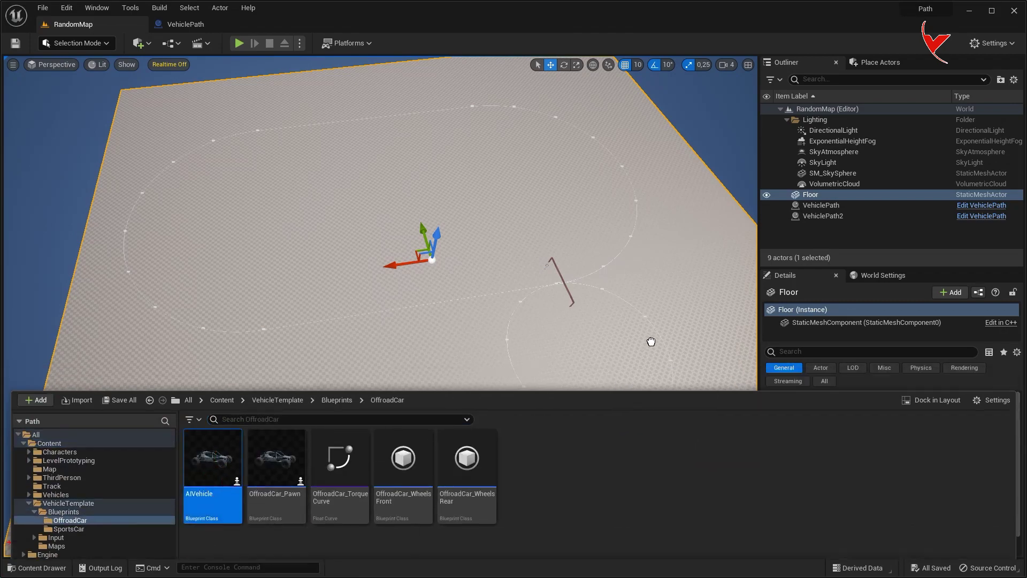
click(661, 340)
drag(660, 340, 659, 338)
key(f)
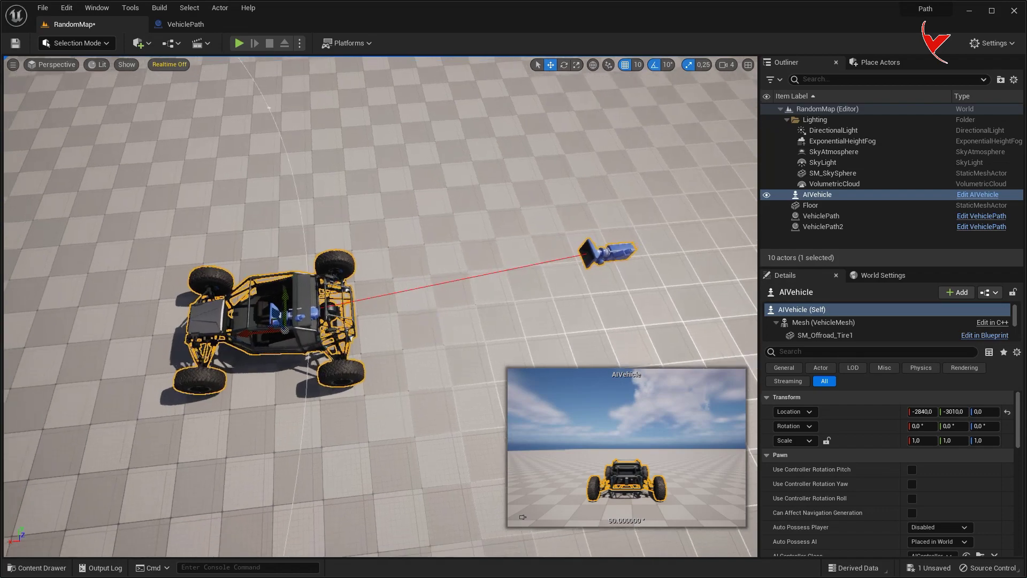
right_drag(375, 268, 407, 246)
Rotate the AIVehicle to about 80 degrees yaw.
key(e)
mouse_move(460, 308)
mouse_down()
mouse_move(461, 264)
mouse_move(488, 429)
mouse_up()
right_drag(489, 429, 471, 370)
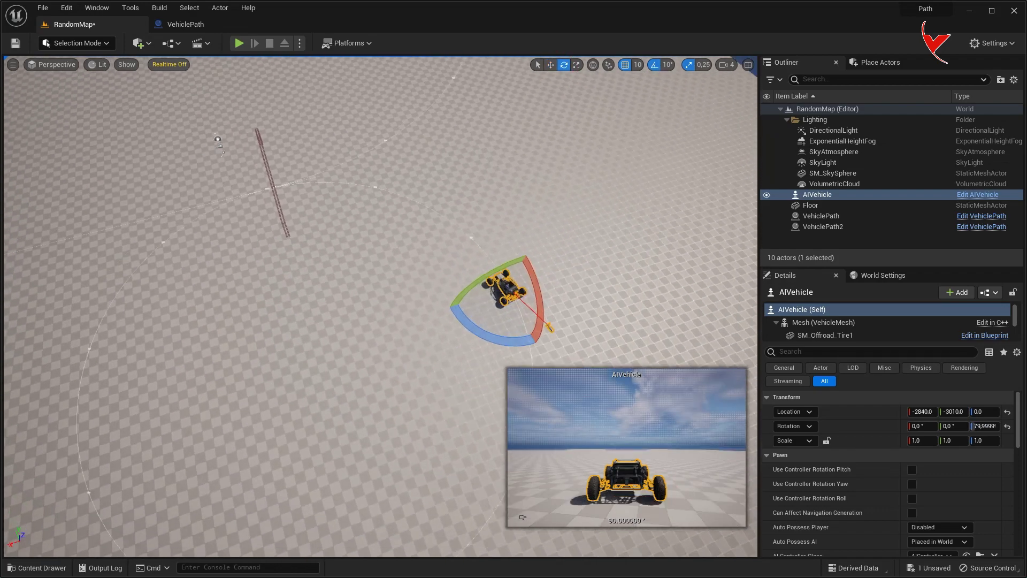
Open the AIVehicle Blueprint and select its Mesh component.
key(ctrl+space)
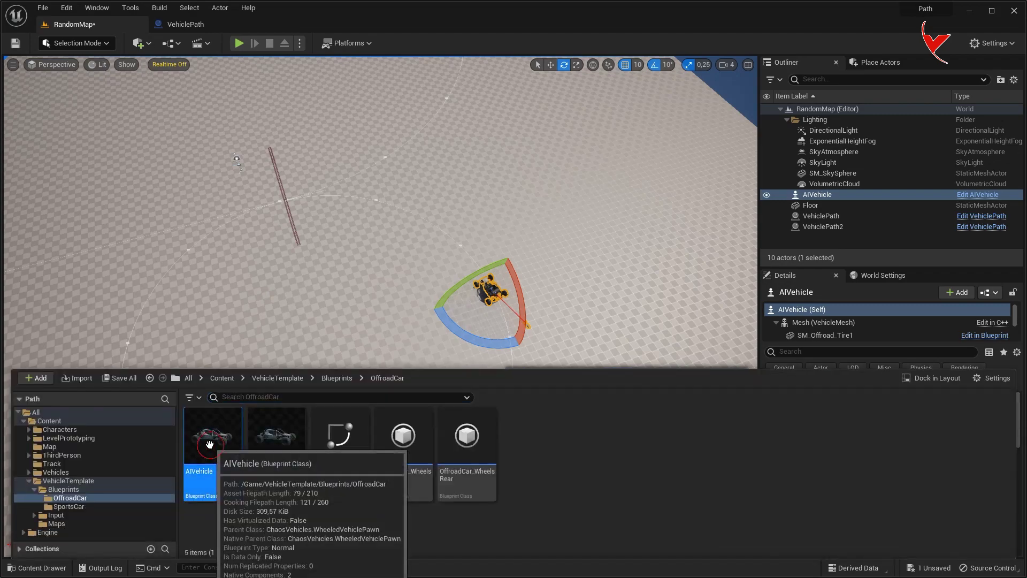
double_click(212, 445)
click(59, 108)
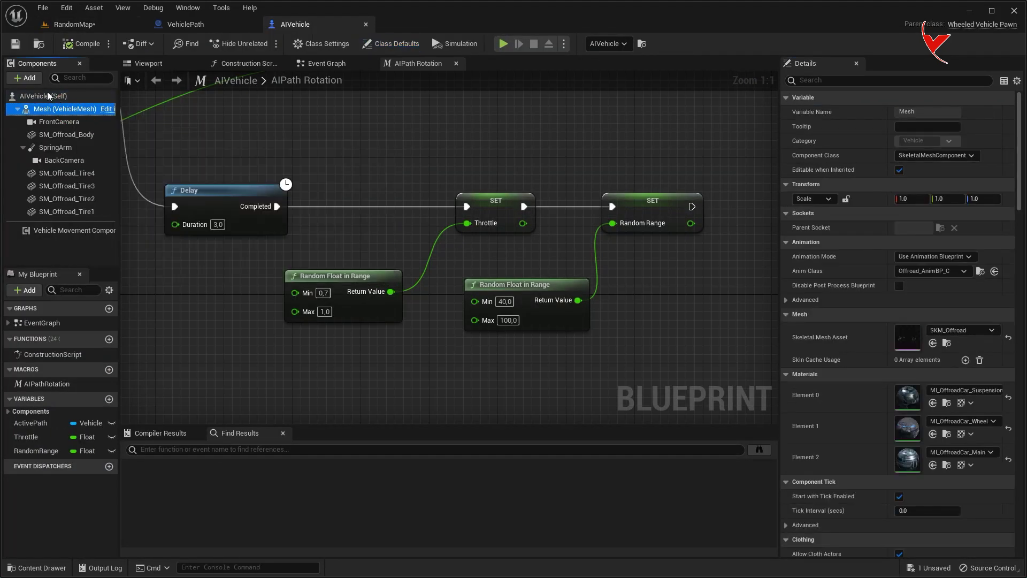
Add a Box Collision component named DetectPath to AIVehicle.
click(40, 78)
text(box co)
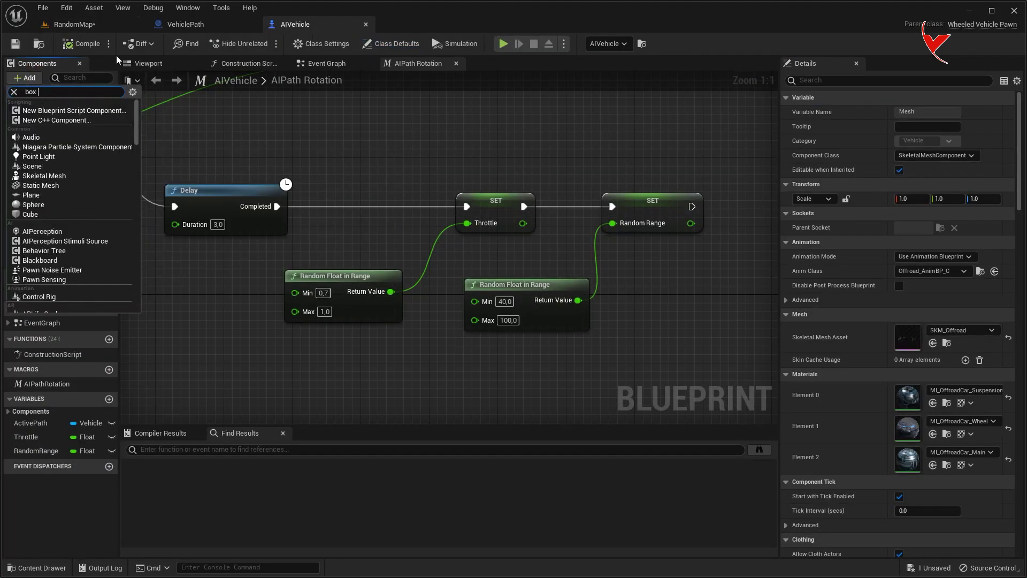
click(63, 112)
text(DetectPath)
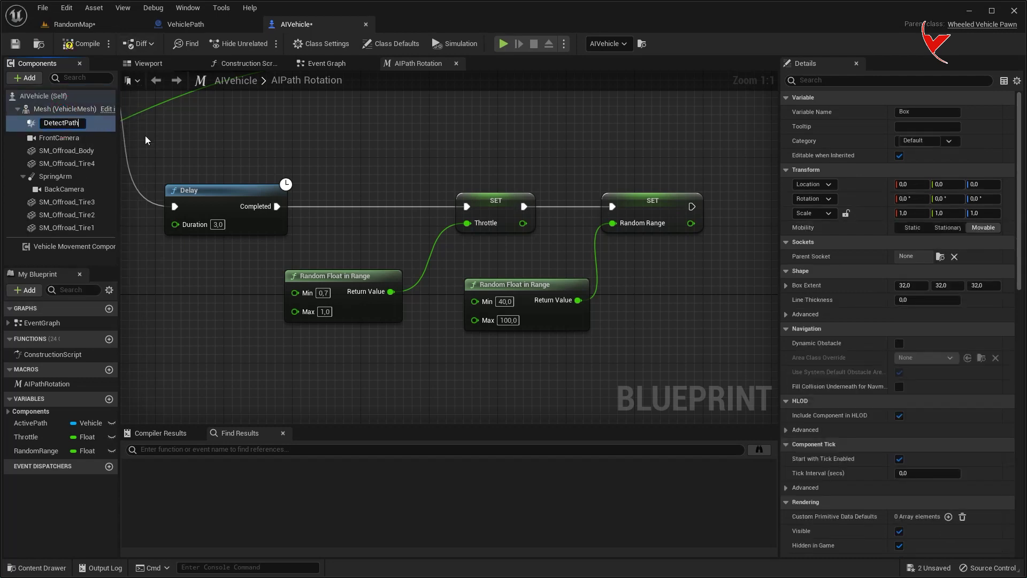
key(Return)
scroll(915, 278, down, 5)
scroll(916, 278, down, 5)
Add an On Component Begin Overlap event for DetectPath.
click(916, 278)
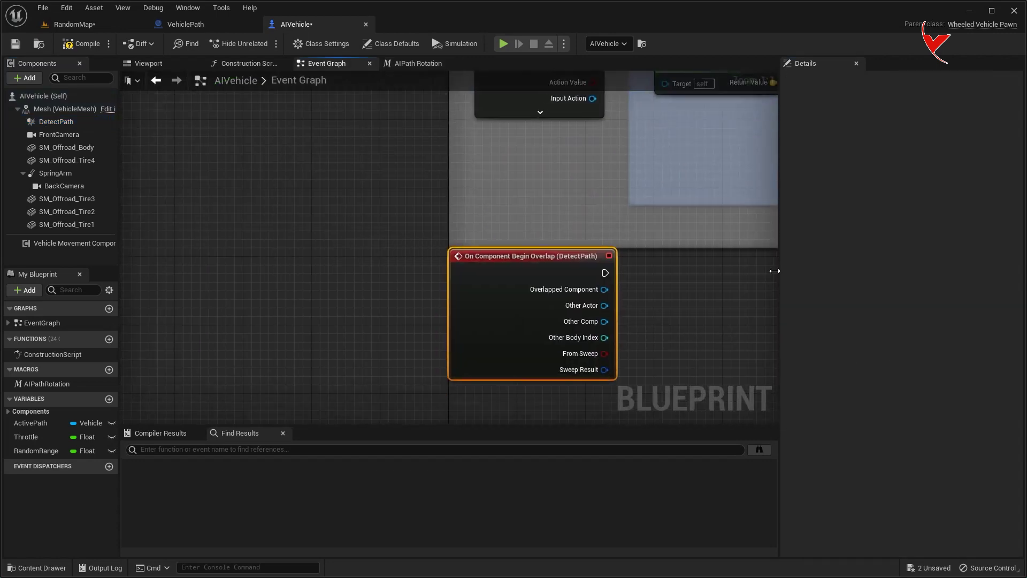
scroll(516, 214, down, 3)
drag(419, 203, 421, 276)
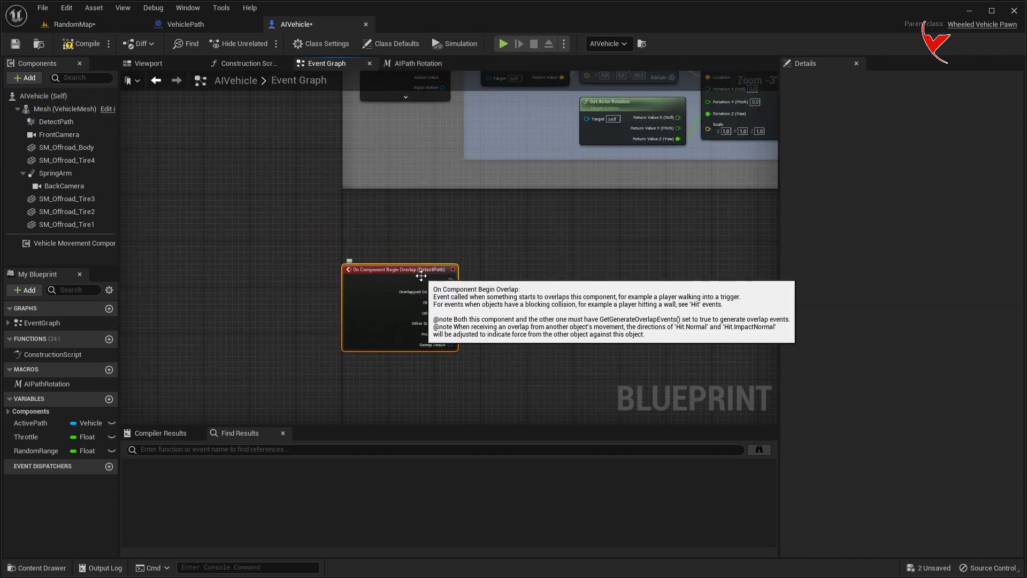
scroll(503, 323, up, 2)
right_drag(492, 321, 373, 285)
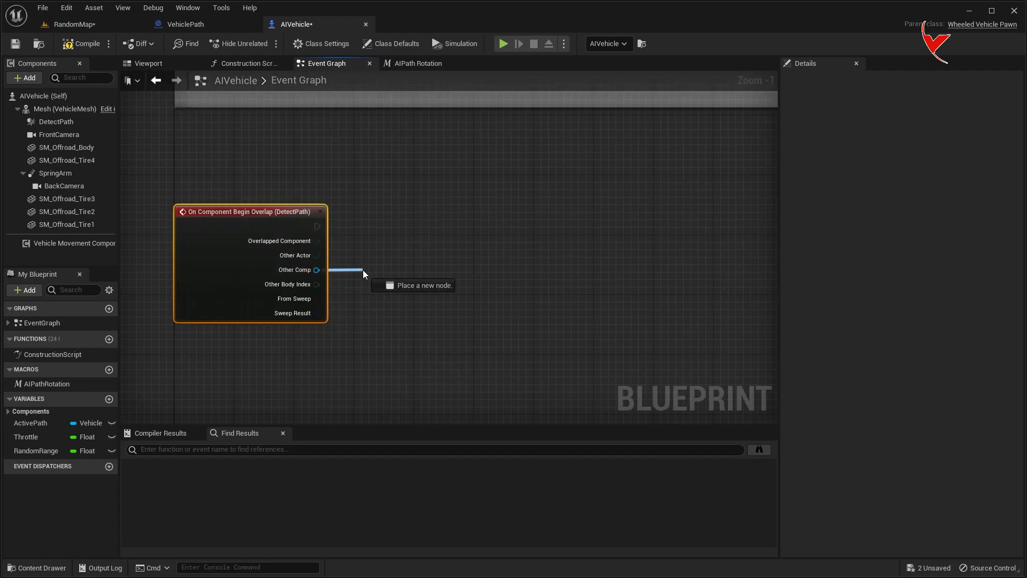
Feed Other Comp into Get Object Name and a string == comparison.
drag(363, 271, 364, 271)
text(get object)
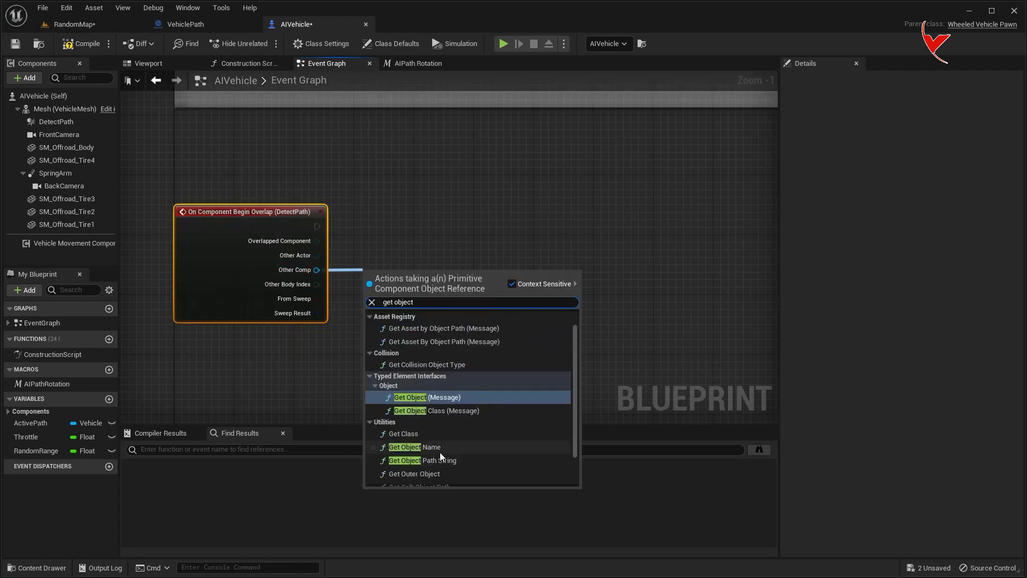
click(428, 448)
mouse_move(445, 296)
mouse_down()
mouse_move(480, 278)
mouse_move(531, 274)
mouse_up()
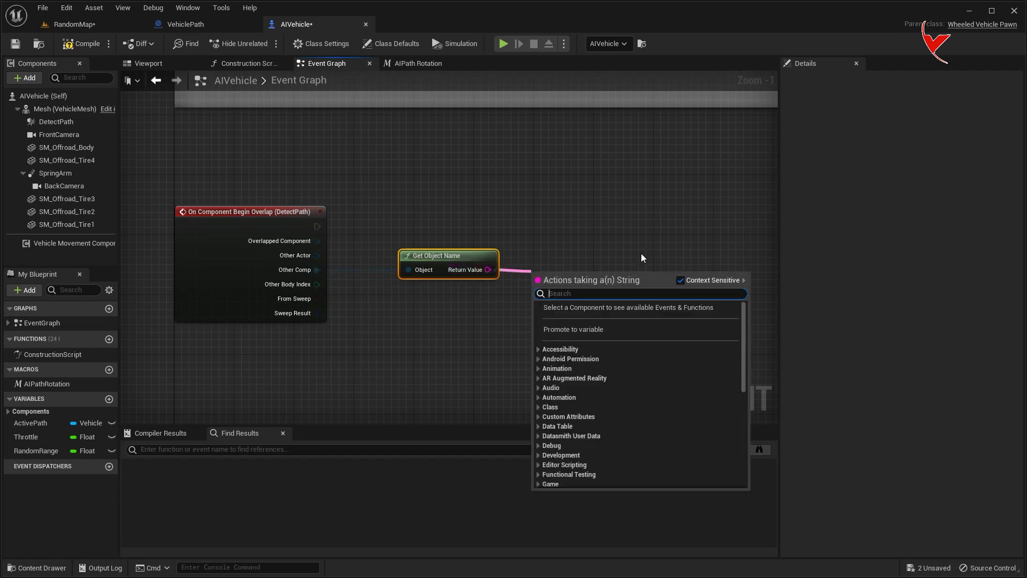
text(==)
click(618, 352)
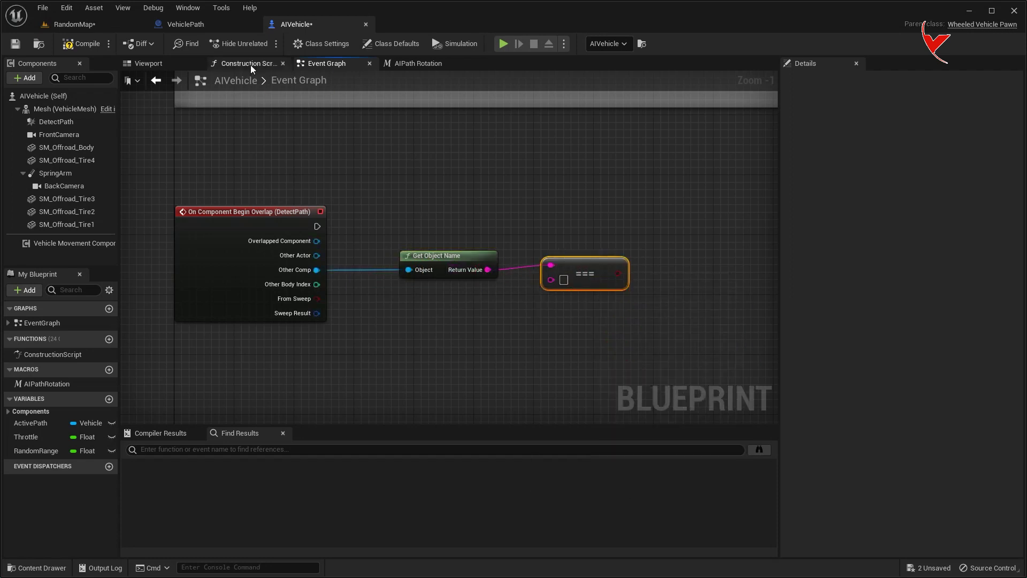
Rename VehiclePath's Box component to SplineBox.
click(185, 24)
double_click(57, 133)
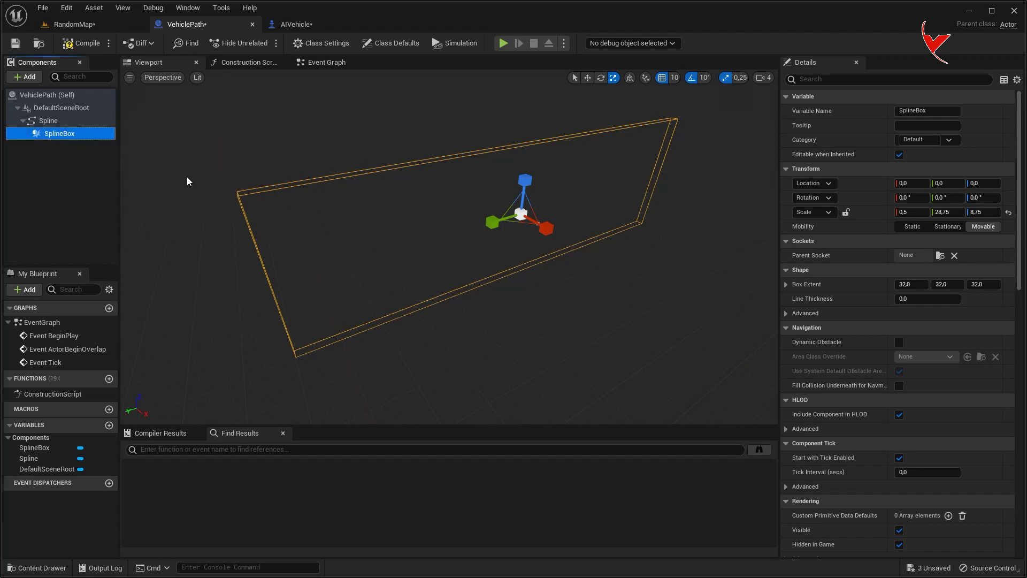
click(296, 24)
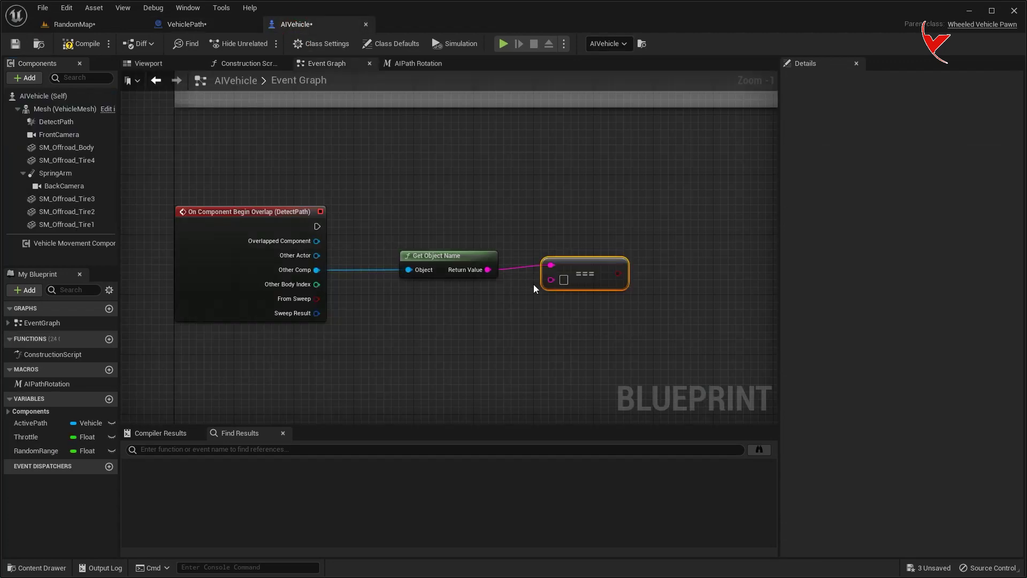
Compare against SplineBox and drive a new Branch node from the overlap event.
click(567, 289)
mouse_move(317, 227)
mouse_down()
mouse_move(690, 226)
mouse_move(735, 210)
mouse_up()
text(branch)
key(Return)
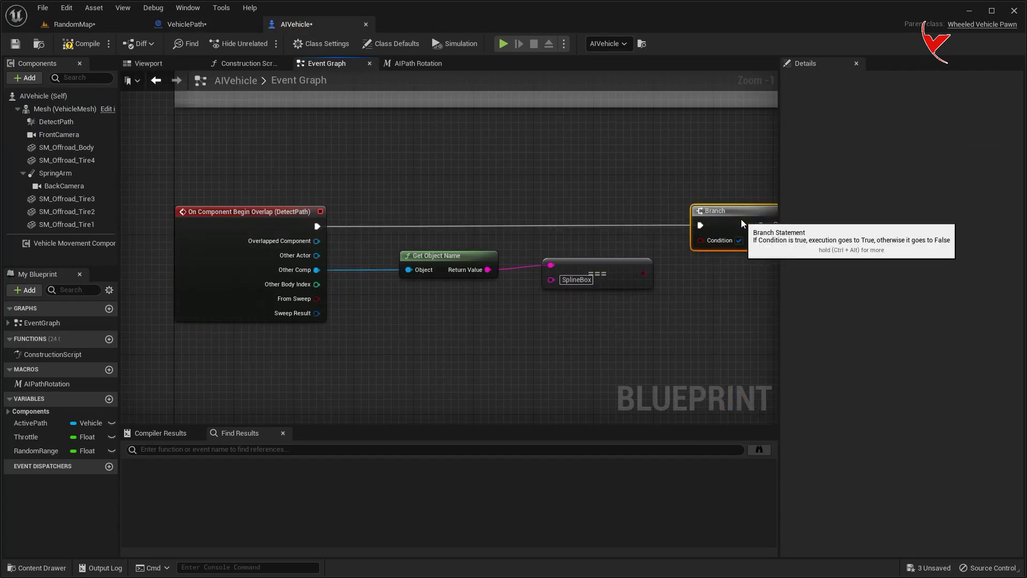
drag(644, 274, 701, 240)
drag(599, 265, 583, 273)
right_drag(584, 272, 538, 179)
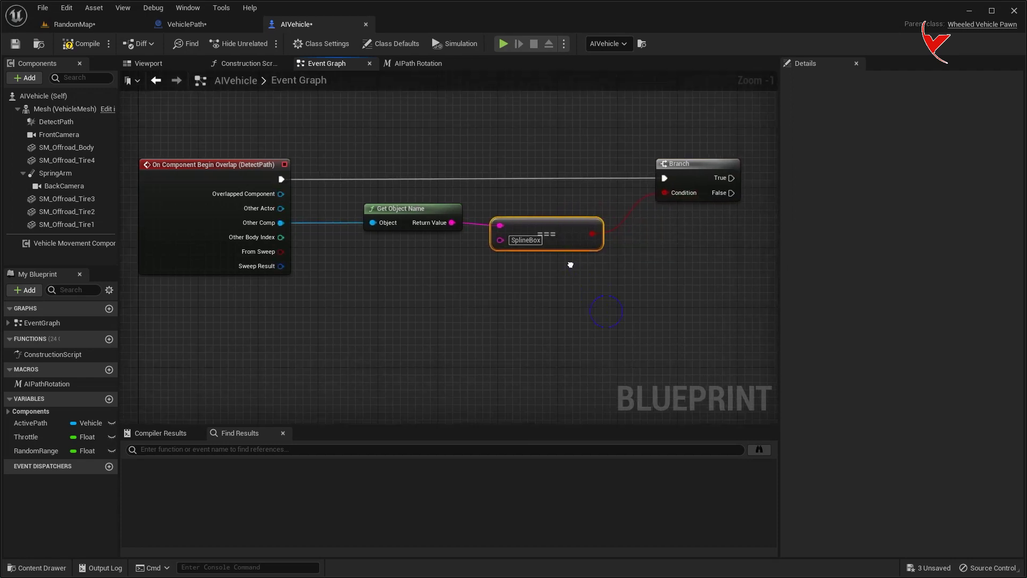
Create a WaitPath Boolean variable and negate its getter with a NOT node.
click(110, 399)
text(WaitPath)
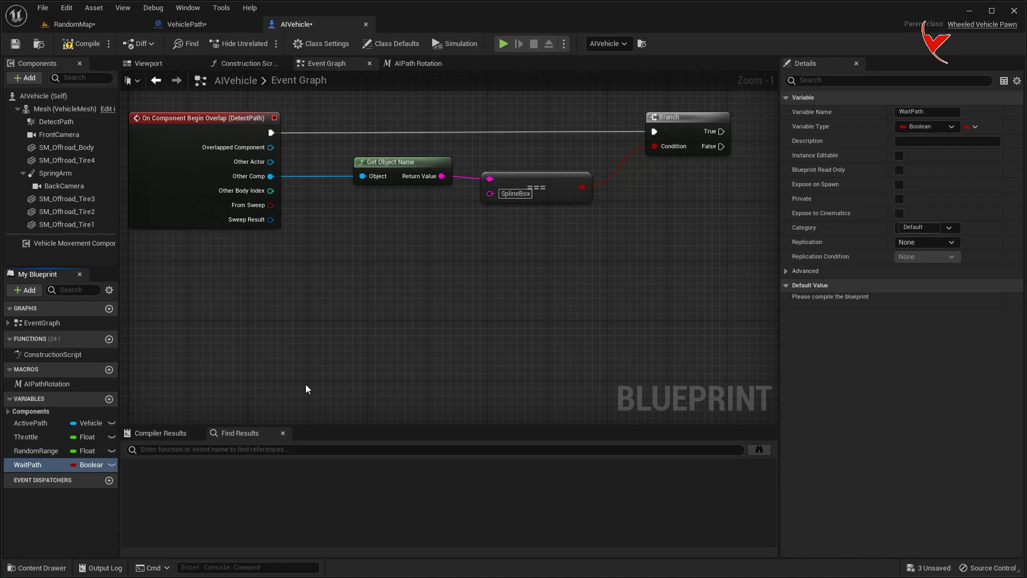
drag(35, 468, 340, 255)
mouse_move(425, 237)
mouse_down()
mouse_move(443, 246)
mouse_move(521, 240)
mouse_up()
click(461, 253)
text(not bo)
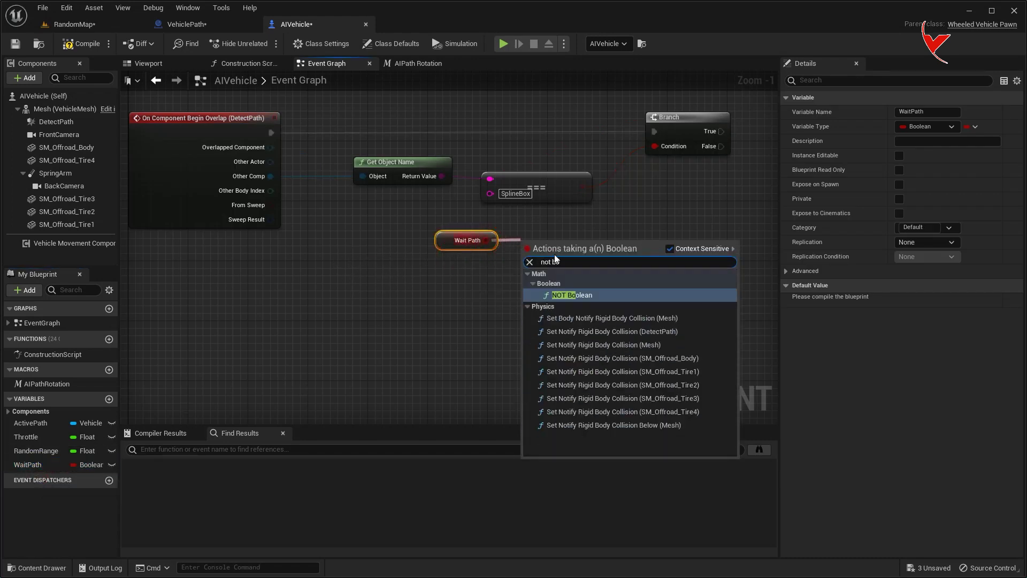
click(562, 292)
Combine the name check and NOT WaitPath with AND into the Branch condition.
drag(583, 186, 618, 201)
text(and)
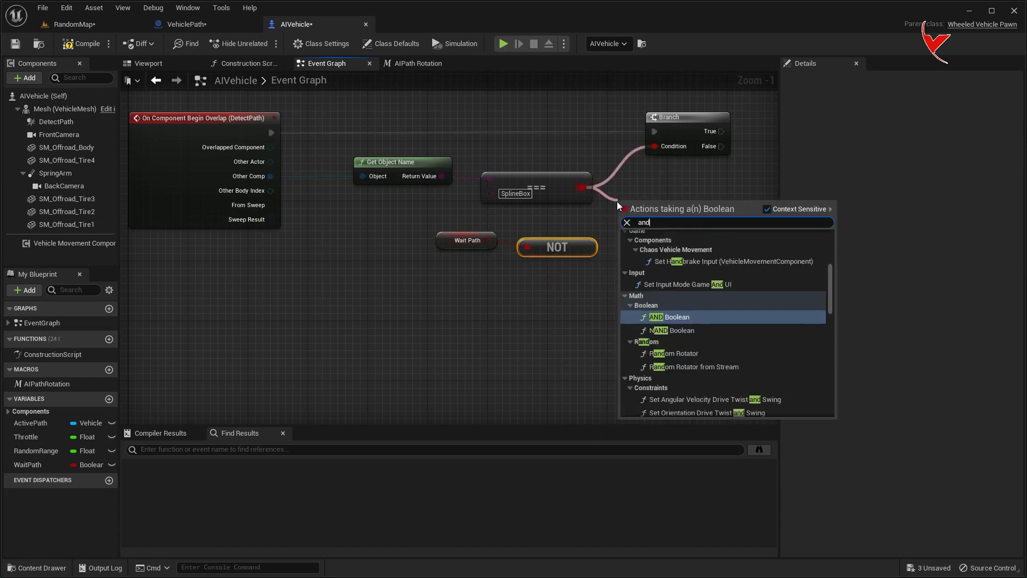
click(663, 324)
drag(586, 247, 625, 216)
drag(693, 201, 654, 146)
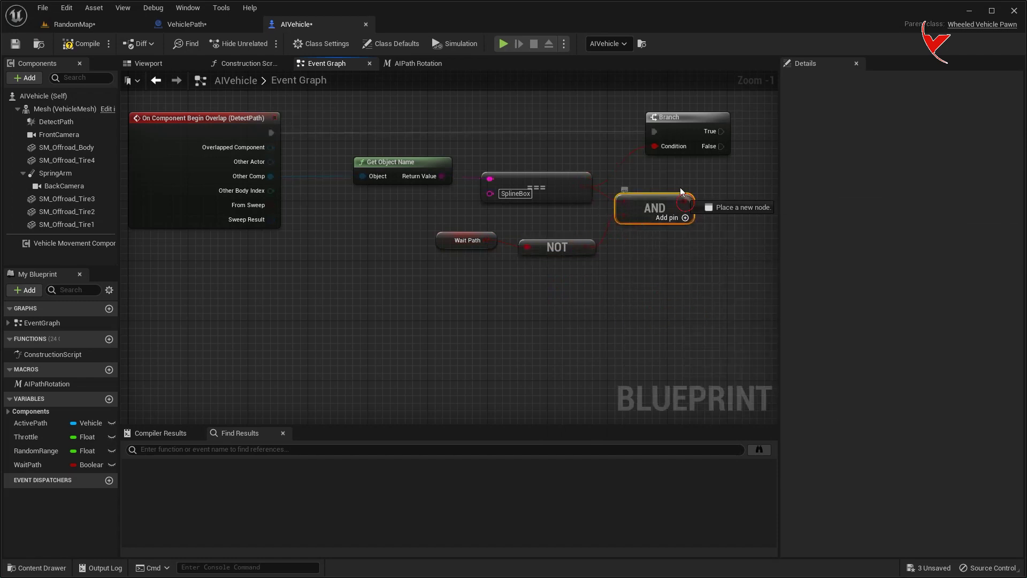
right_drag(676, 128, 548, 141)
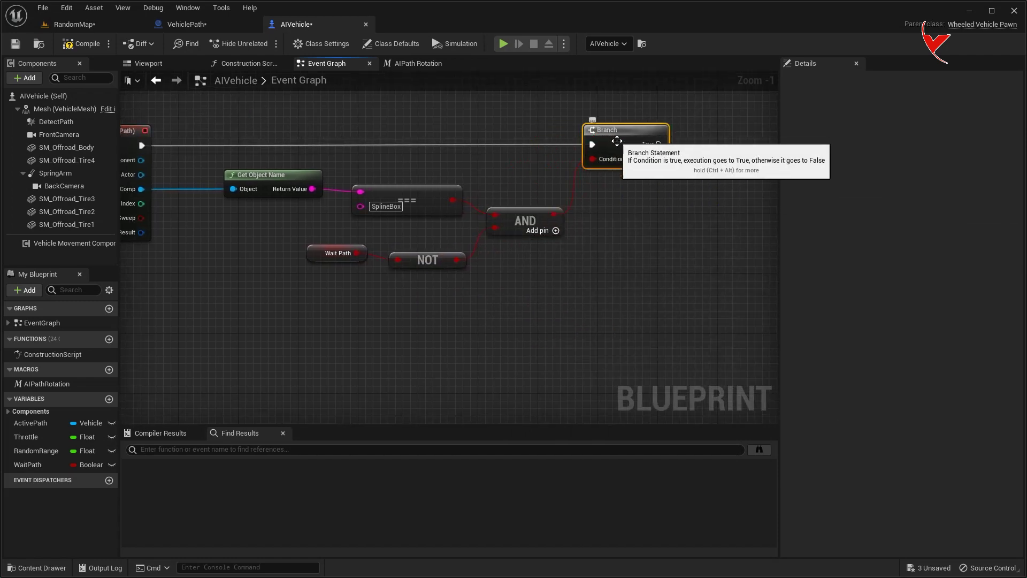
right_drag(616, 147, 437, 170)
drag(486, 153, 557, 159)
Add Get All Actors Of Class set to Vehicle Path after Branch True.
text(get actor)
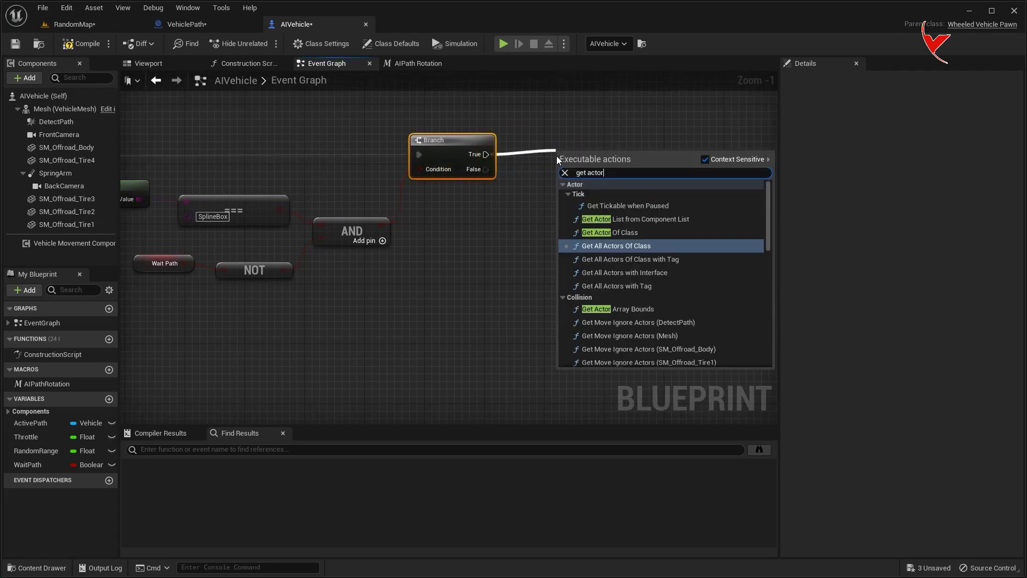
text(s)
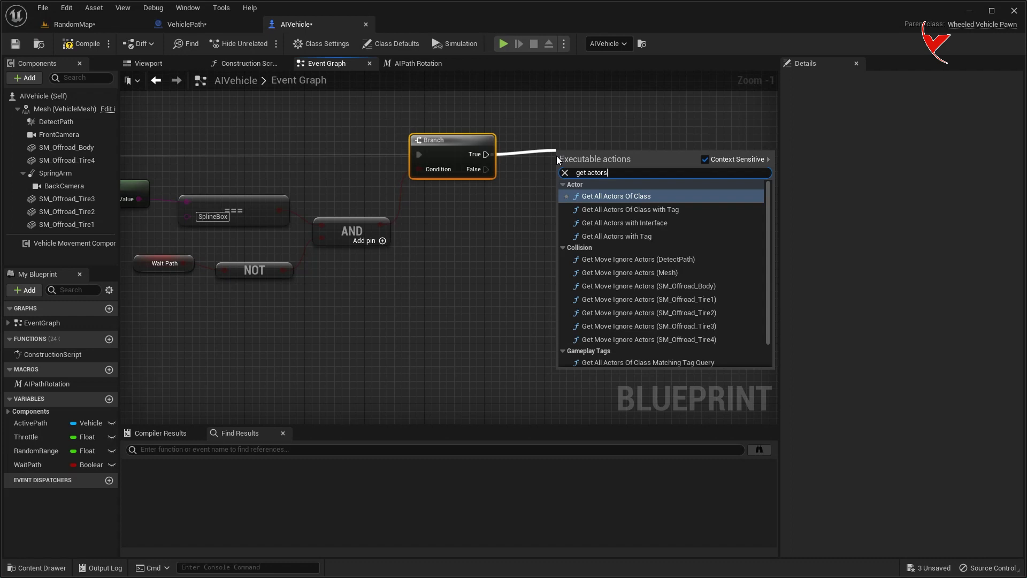
text( of)
click(612, 202)
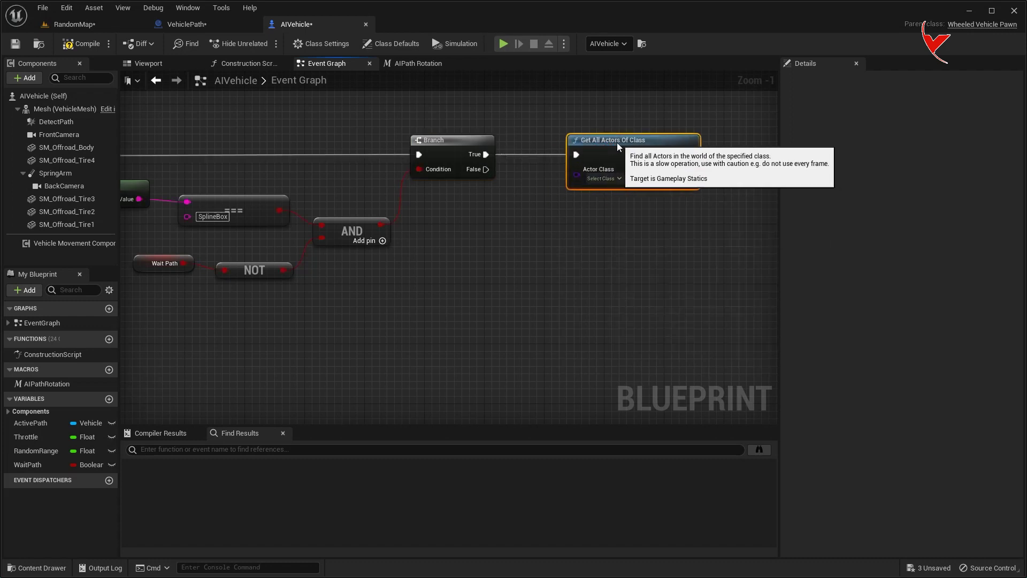
click(595, 178)
text(veh)
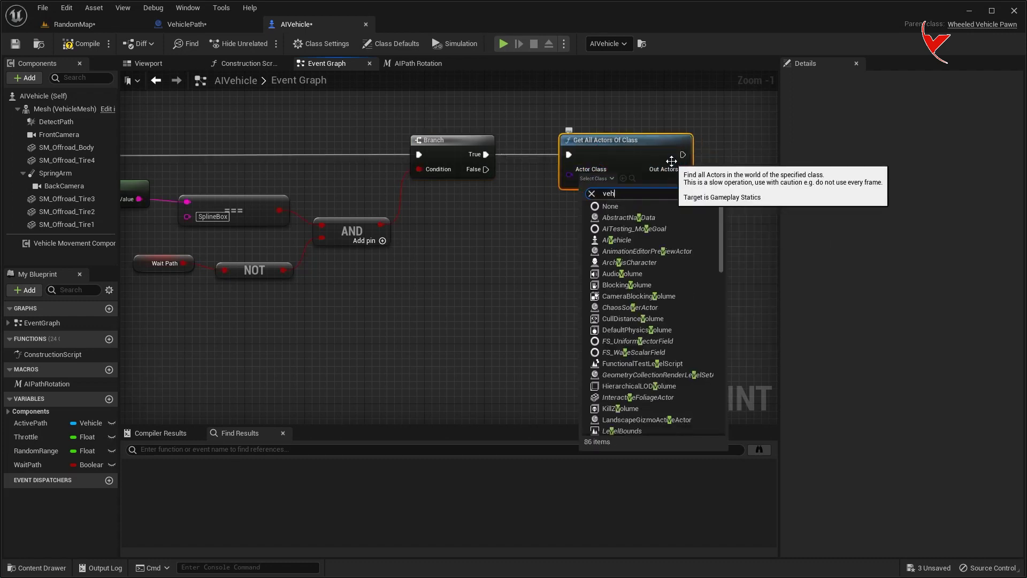
text(iclepat)
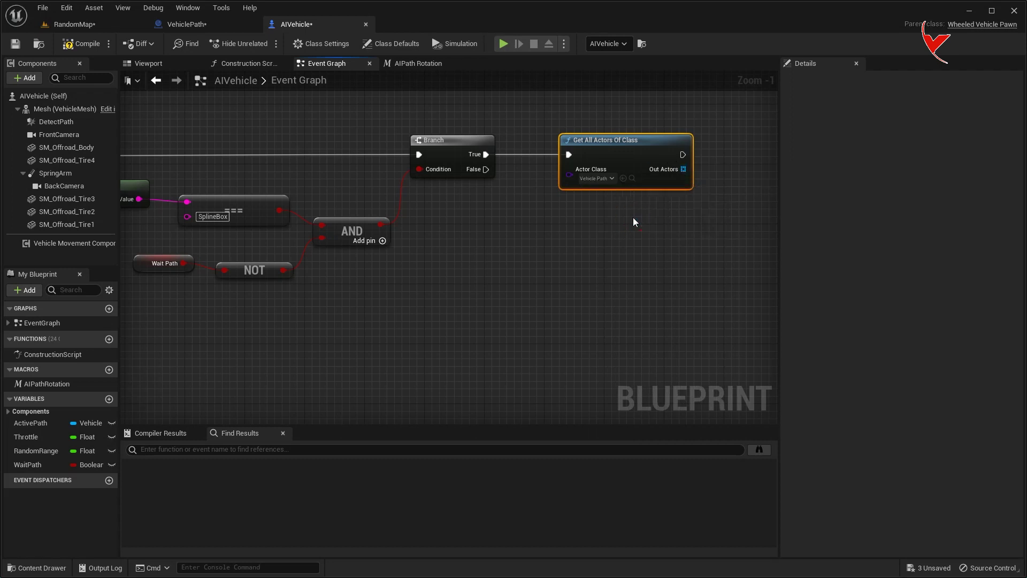
right_drag(631, 256, 489, 217)
Loop over Out Actors with a For Each Loop executed after the actor lookup.
drag(521, 194, 561, 195)
text(for eac)
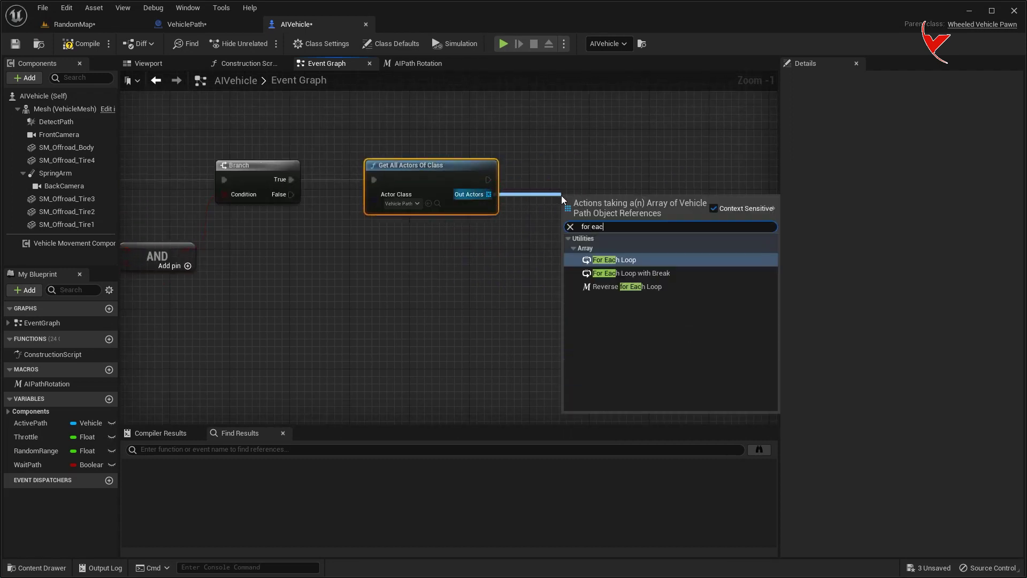
click(614, 259)
drag(488, 180, 569, 179)
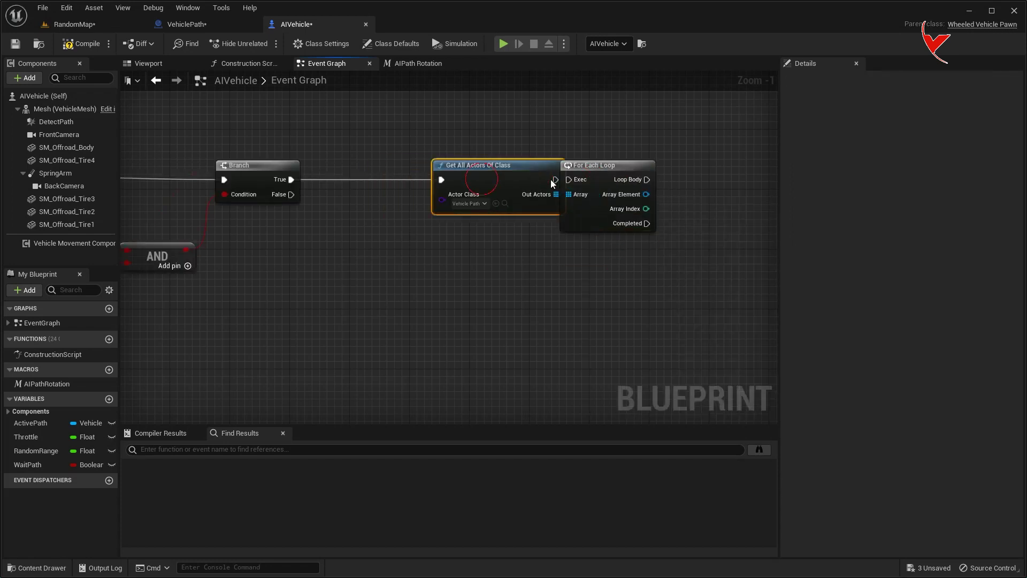
right_drag(621, 190, 465, 191)
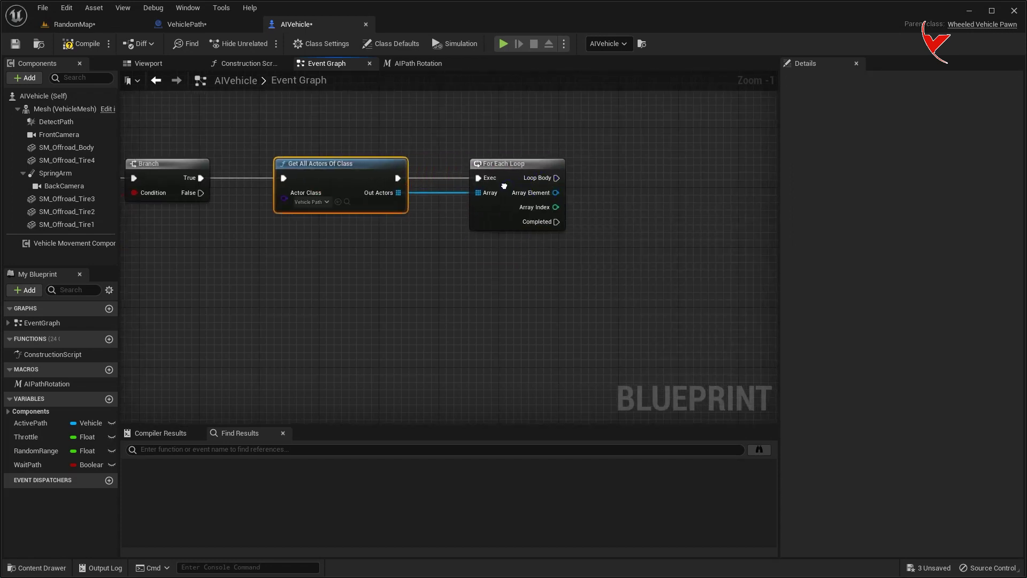
drag(491, 180, 563, 181)
Add a Branch after Loop Body and a != node fed by Other Actor.
text(bra)
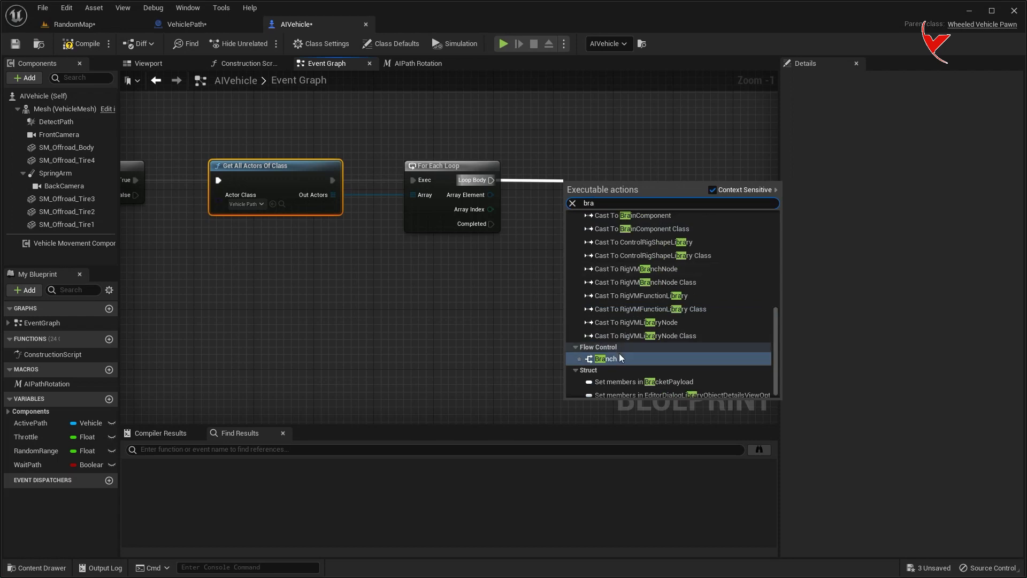
click(619, 352)
right_drag(453, 189, 634, 211)
scroll(634, 211, down, 1)
right_drag(156, 198, 408, 230)
mouse_move(173, 263)
mouse_down()
mouse_move(623, 190)
mouse_move(576, 191)
mouse_up()
text(!=)
click(618, 258)
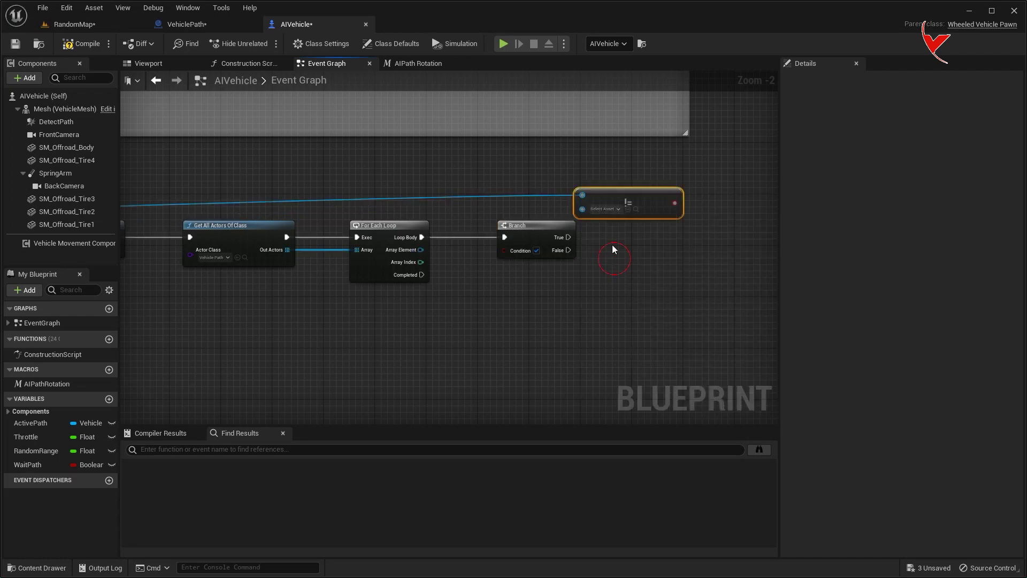
scroll(303, 258, down, 2)
Compare Other Actor against an ActivePath getter and wire the result into Branch Condition.
double_click(302, 258)
drag(302, 258, 214, 219)
right_drag(383, 234, 486, 270)
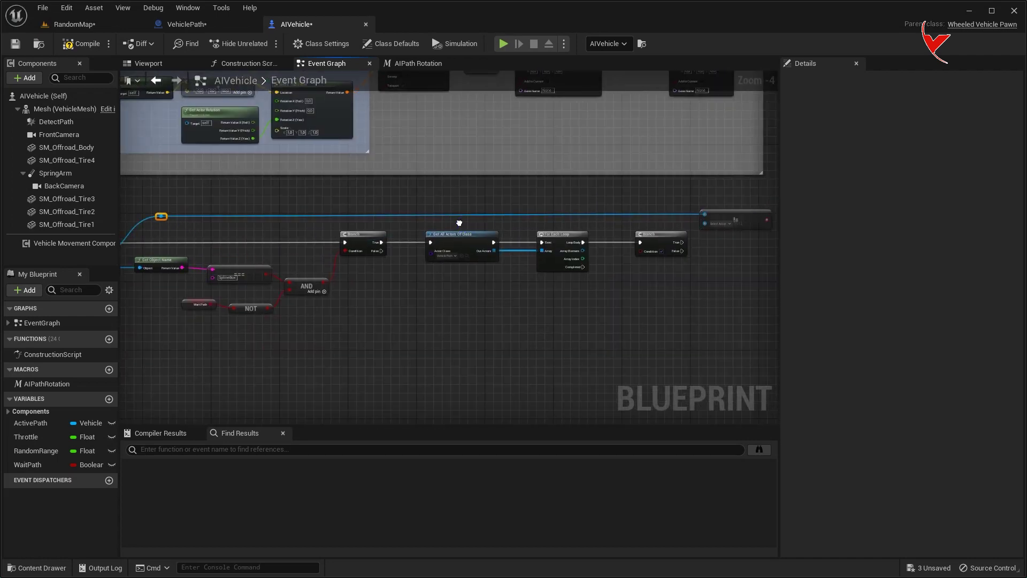
scroll(486, 269, up, 3)
click(471, 213)
mouse_move(31, 423)
mouse_down()
mouse_move(343, 219)
mouse_move(465, 217)
mouse_up()
click(358, 222)
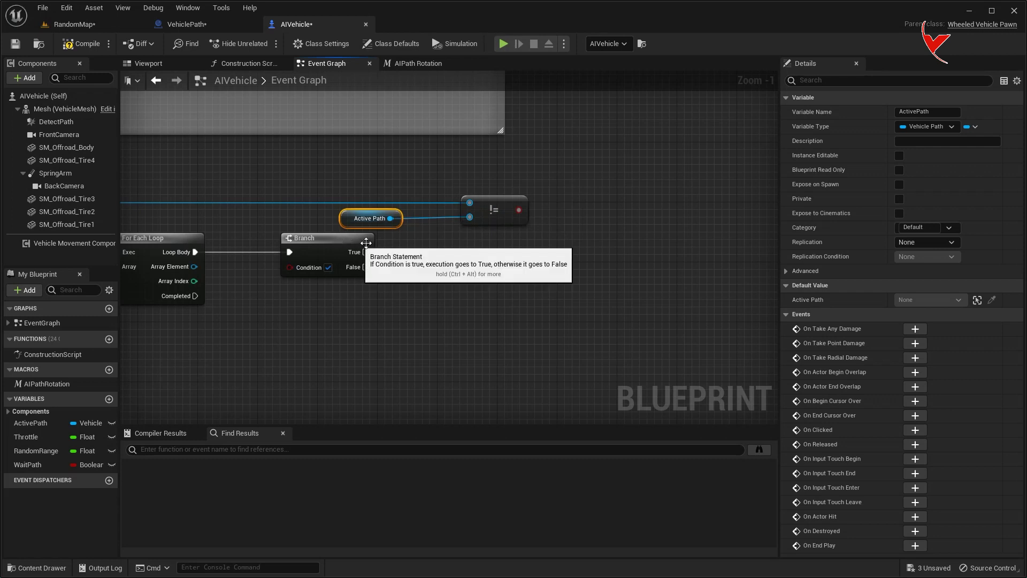
drag(317, 239, 615, 241)
mouse_move(519, 210)
mouse_down()
mouse_move(531, 232)
mouse_move(589, 268)
mouse_up()
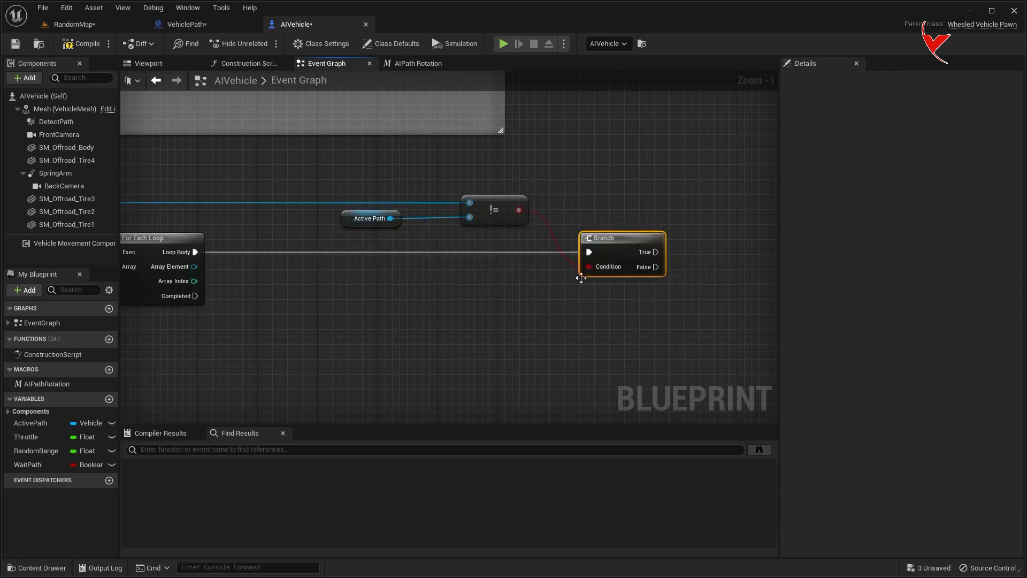
right_drag(578, 294, 393, 290)
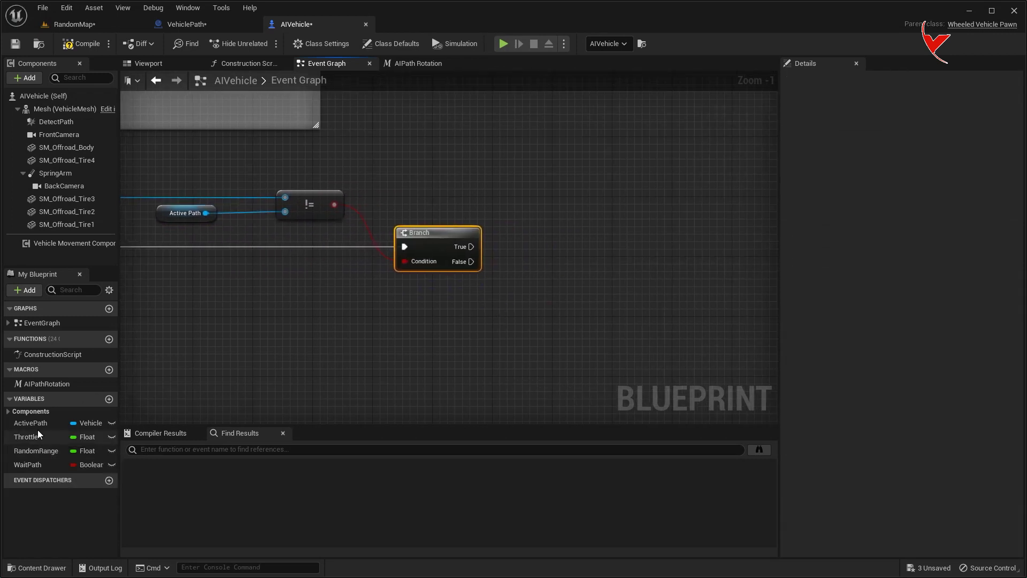
On Branch True, set ActivePath from the loop's Array Element, routing wires through reroute points.
alt+drag(37, 425, 562, 253)
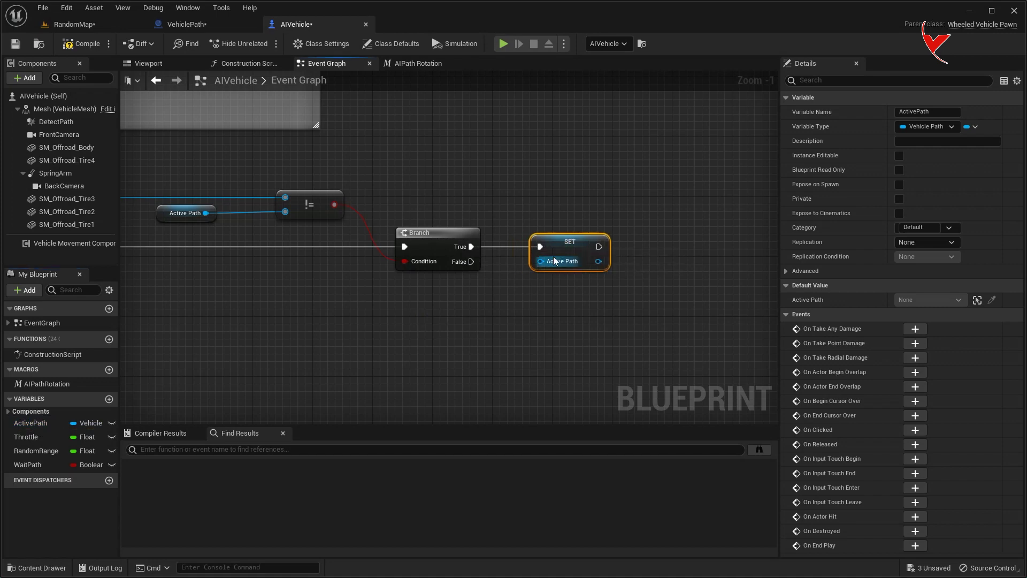
right_drag(406, 289, 572, 246)
mouse_move(174, 219)
mouse_down()
mouse_move(695, 228)
mouse_move(706, 218)
mouse_up()
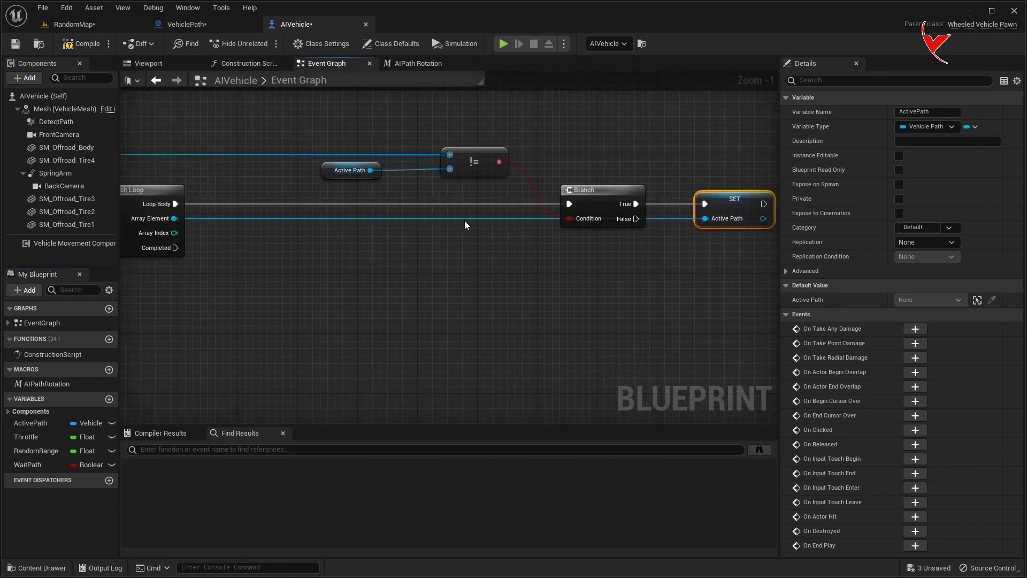
double_click(458, 216)
drag(458, 216, 651, 241)
double_click(405, 232)
drag(396, 228, 292, 242)
right_drag(430, 261, 337, 275)
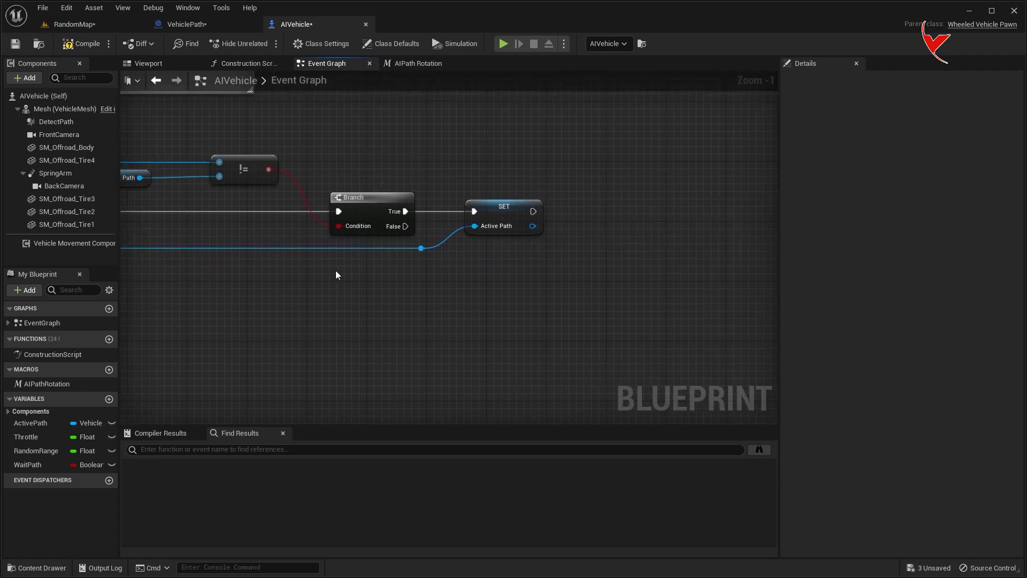
Set WaitPath to true after ActivePath, followed by a Delay of 2 seconds.
drag(27, 465, 533, 212)
click(625, 234)
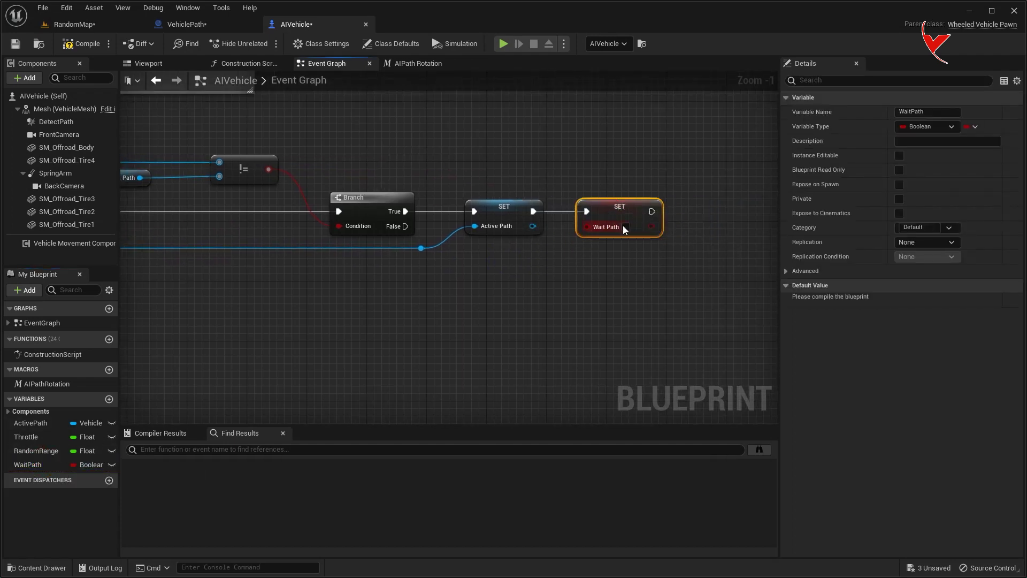
right_drag(629, 251, 428, 250)
drag(452, 210, 509, 213)
text(delay)
click(547, 345)
click(551, 225)
text(2)
key(Return)
Set WaitPath back to false after the delay, then compile and save AIVehicle.
alt+drag(29, 464, 650, 201)
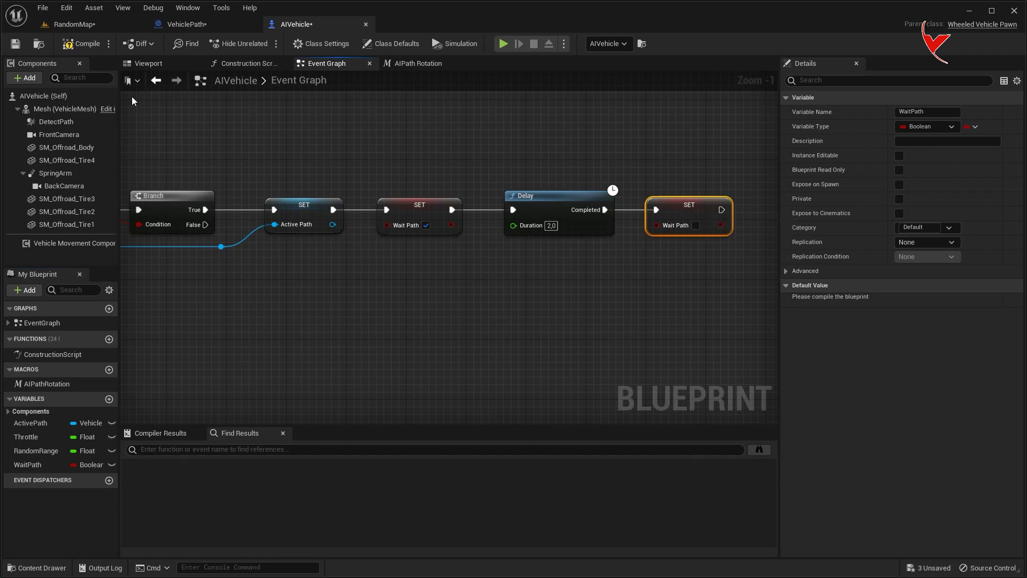
click(87, 43)
click(19, 43)
In the AIPath Rotation macro, set the Random Range bounds to 25 and the throttle randomiser to 0.5.
scroll(381, 156, down, 3)
click(412, 64)
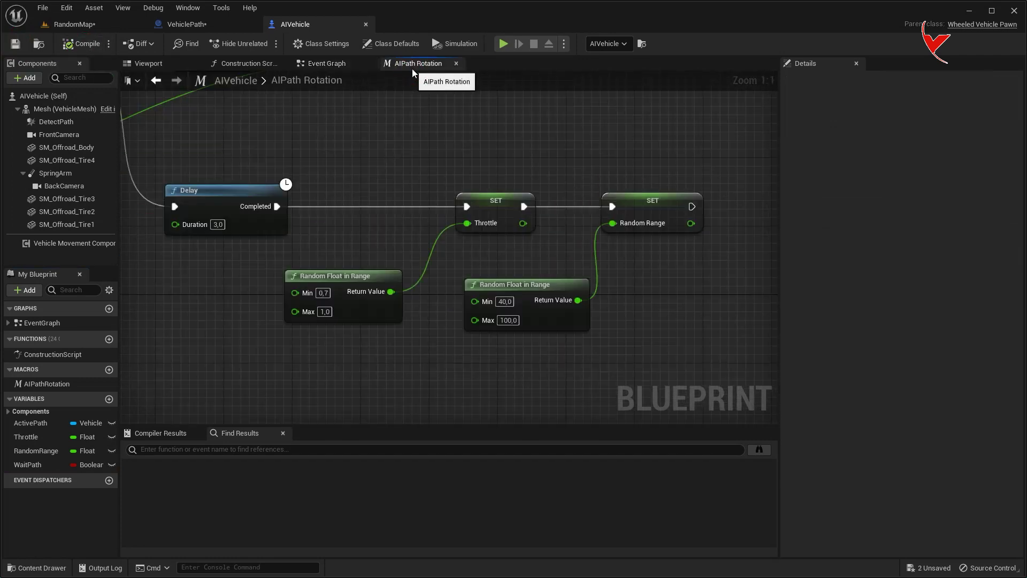
scroll(428, 139, down, 2)
scroll(477, 190, down, 2)
scroll(510, 300, up, 4)
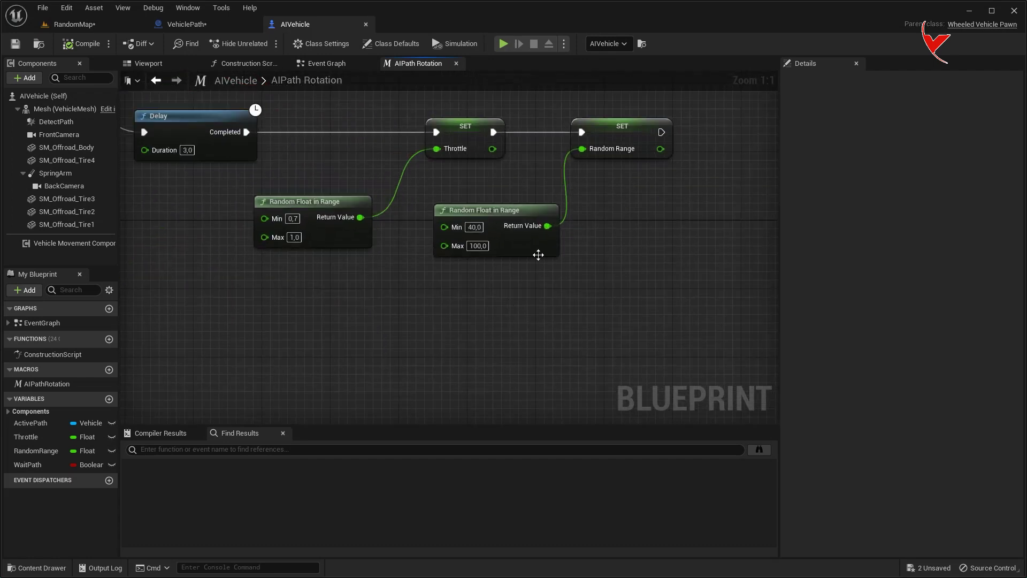
click(474, 227)
text(25)
key(Return)
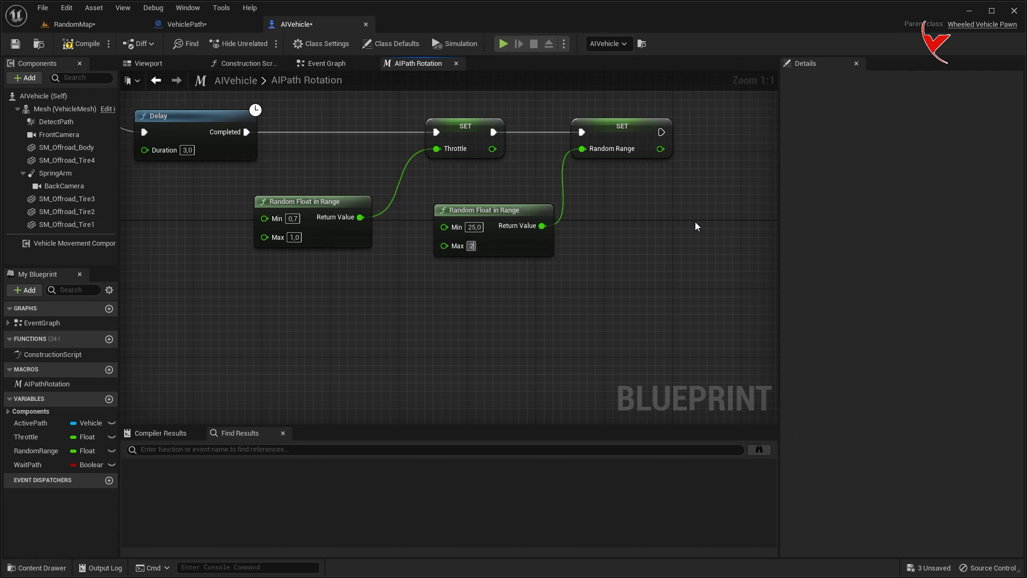
click(293, 218)
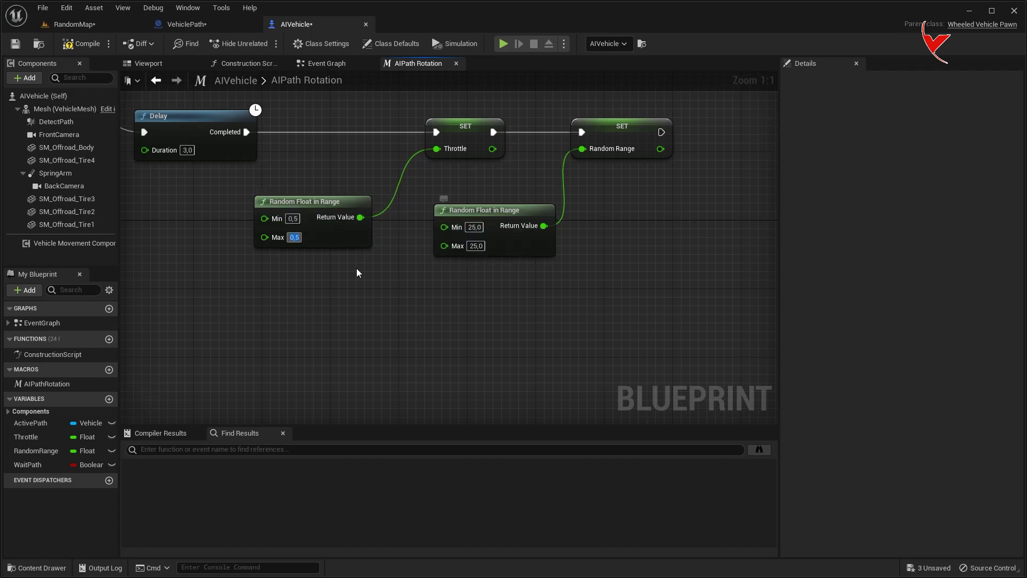
Change the 2000 multiplier to 200, save, and edit the RandomRange variable's default value.
right_drag(355, 271, 543, 316)
scroll(508, 305, down, 3)
mouse_move(474, 293)
right_down()
mouse_move(737, 316)
mouse_move(654, 316)
right_up()
scroll(653, 316, up, 3)
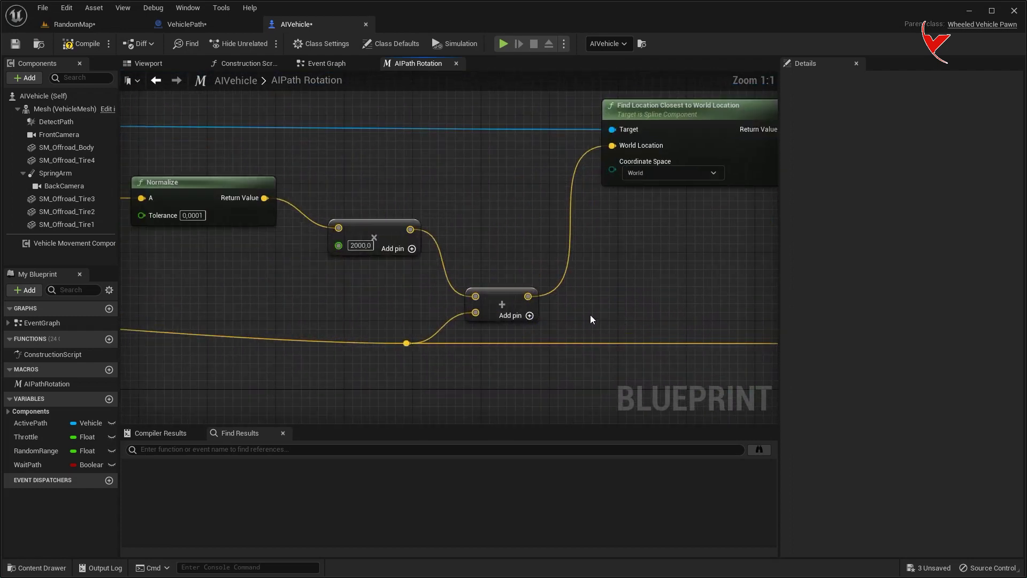
click(361, 246)
text(2)
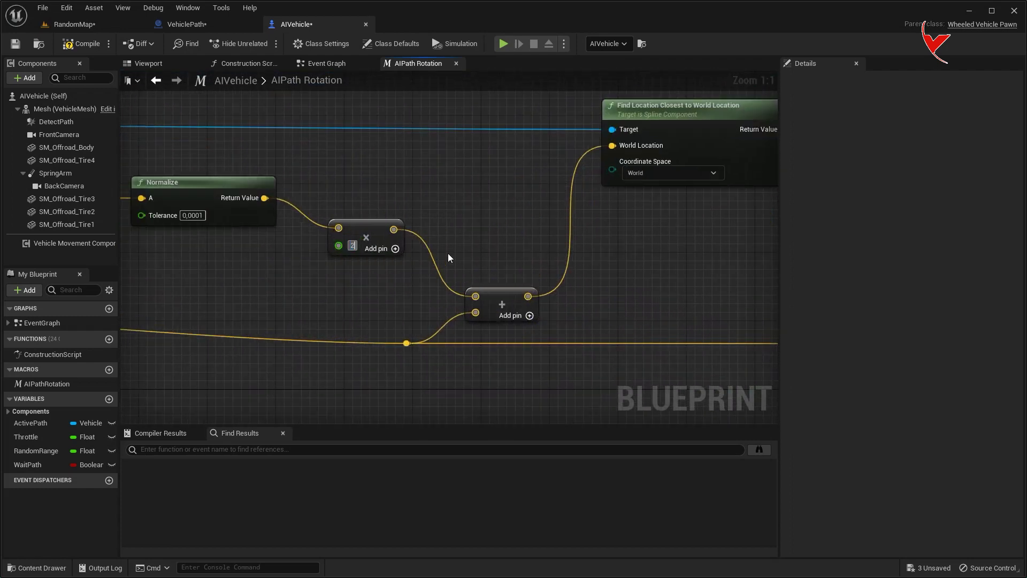
text(00)
key(Return)
key(ctrl+s)
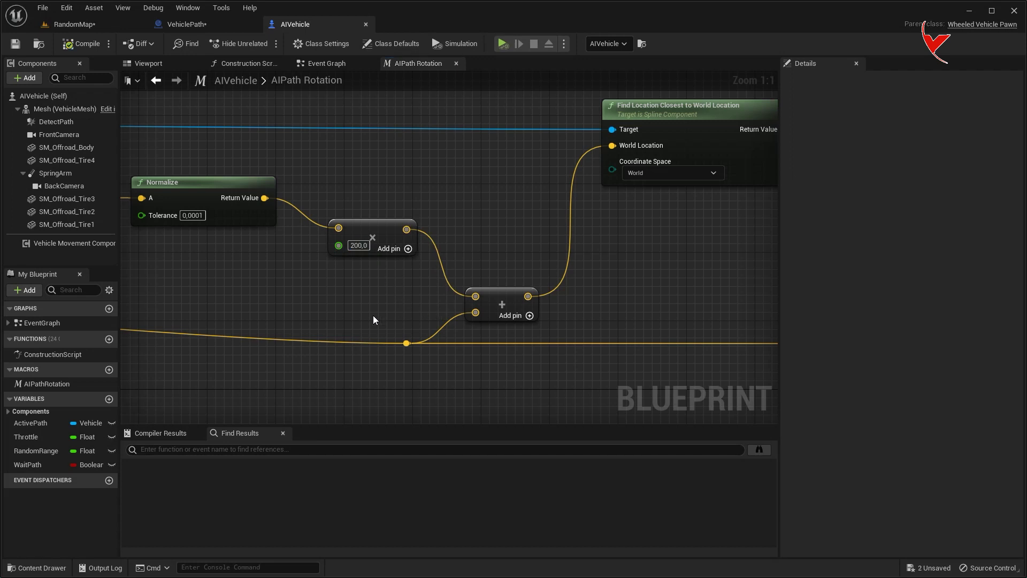
click(84, 450)
click(920, 328)
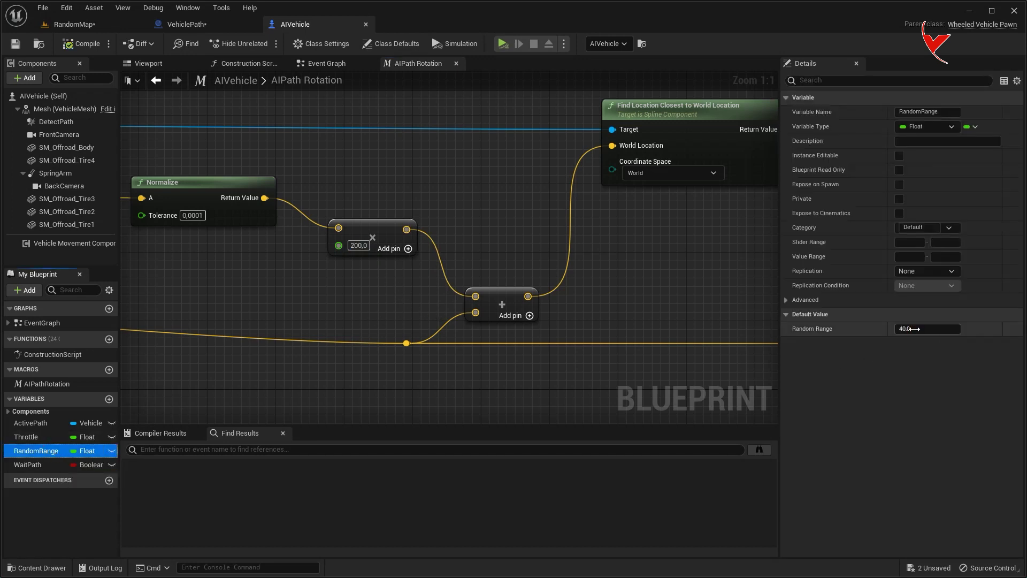
Save the AIVehicle blueprint and switch to the RandomMap level.
click(80, 43)
click(15, 44)
click(74, 25)
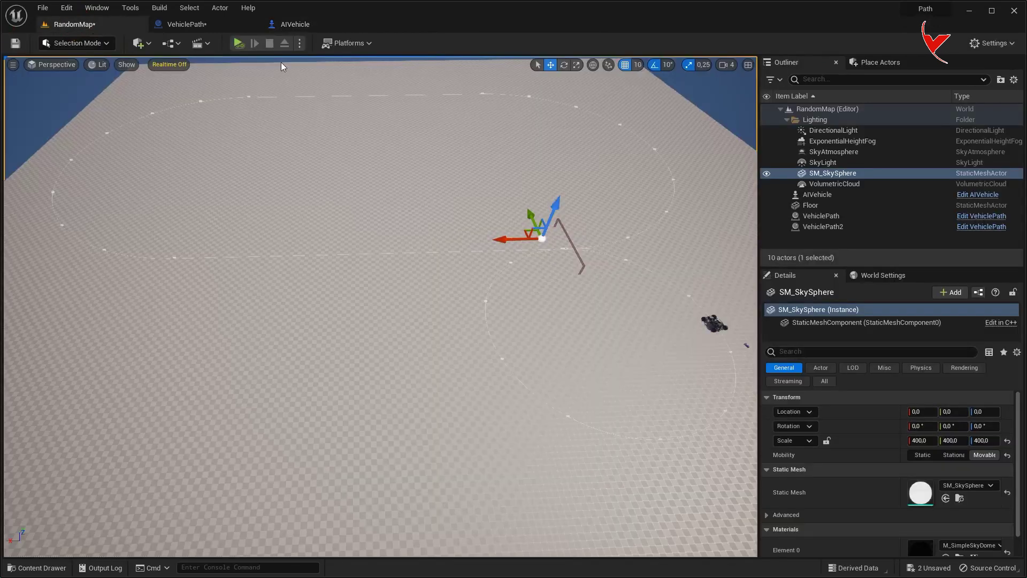
Simulate RandomMap, watching the vehicle drive the spline paths, then stop.
click(240, 45)
right_drag(661, 214, 661, 214)
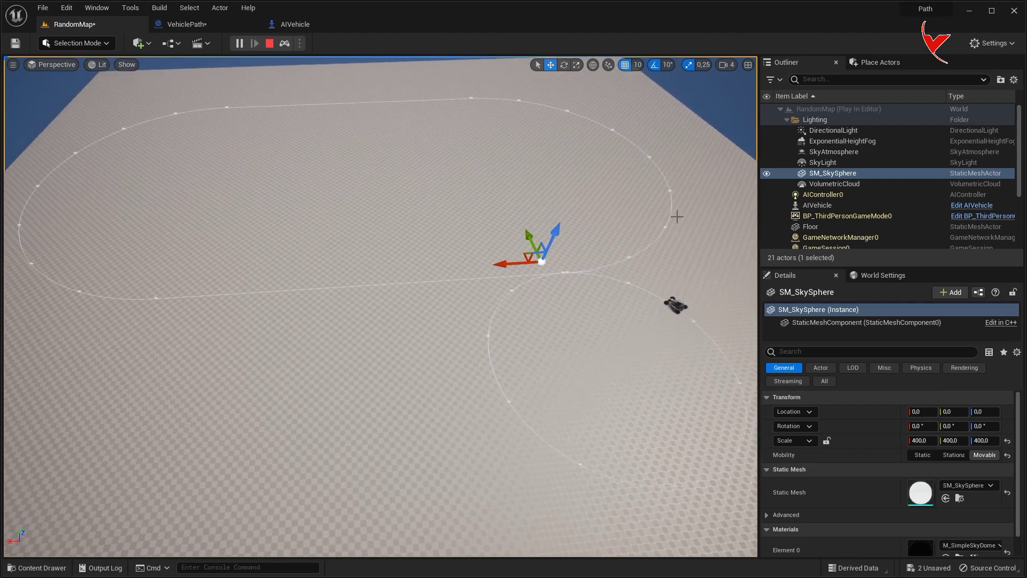
right_drag(702, 108, 701, 108)
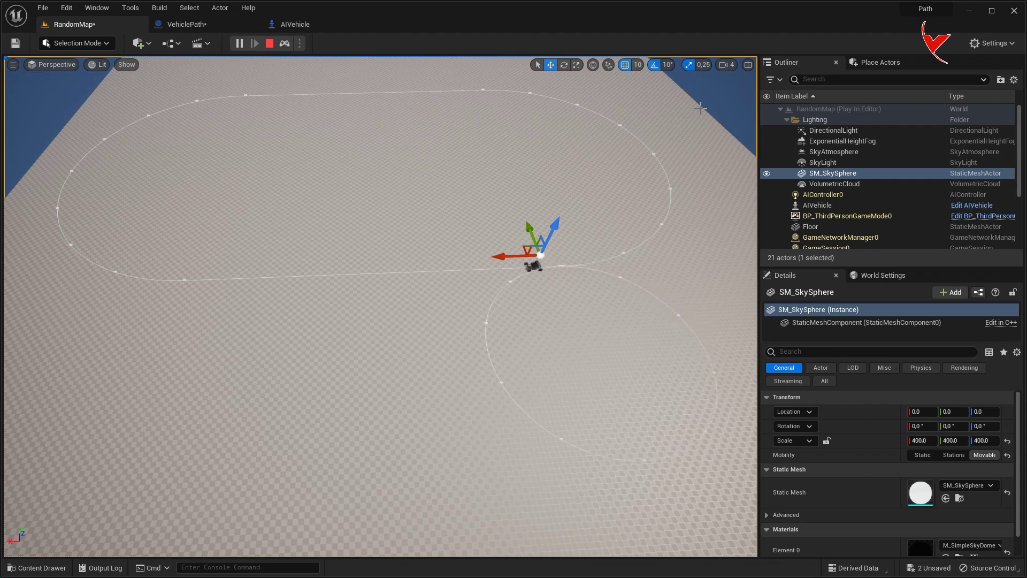
key(Escape)
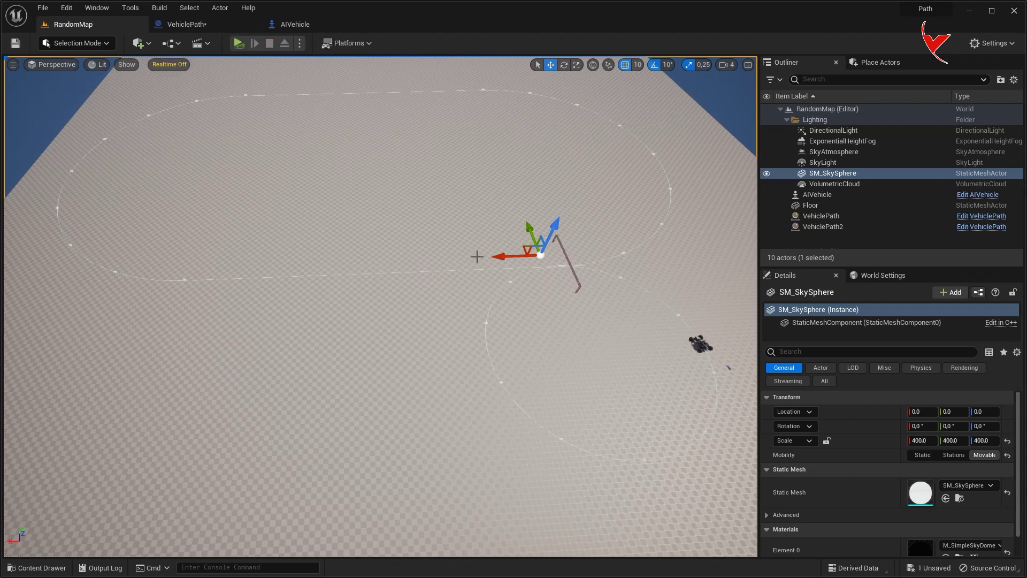
Place a Player Start near the vehicle from the Place Actors list.
drag(555, 288, 551, 321)
click(880, 62)
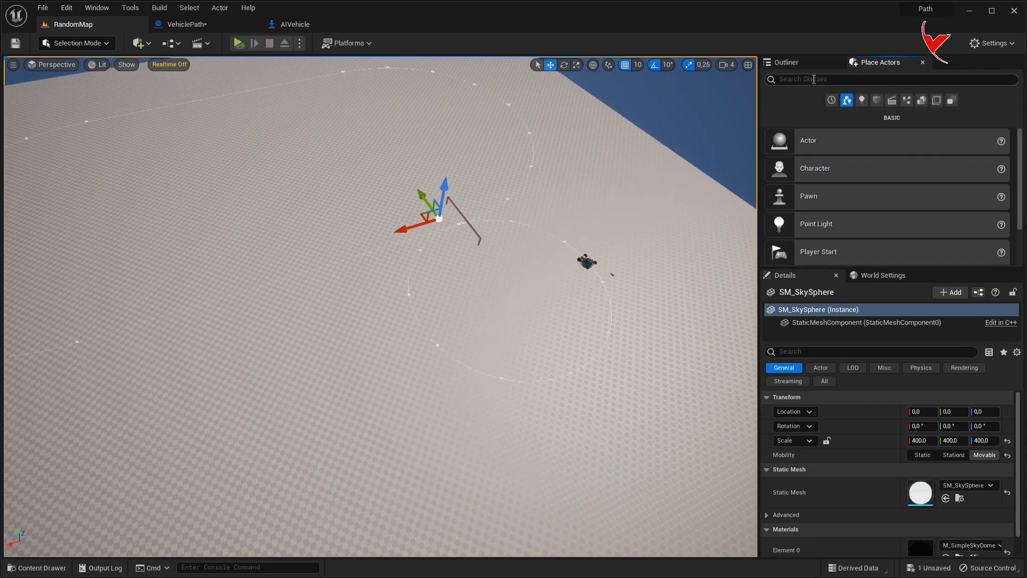
text(player)
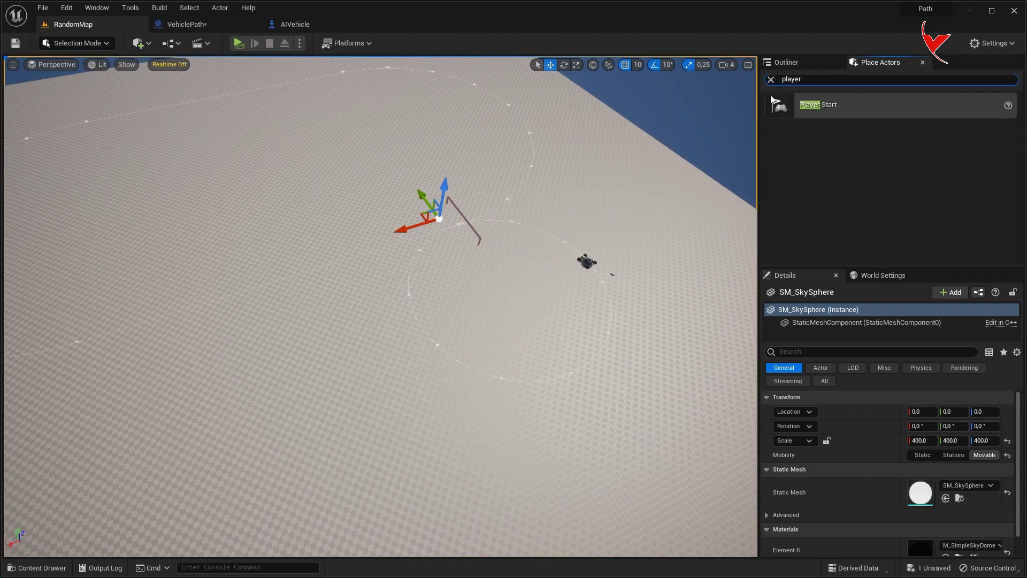
drag(607, 295, 609, 295)
In World Settings, set GameMode Override to OffroadGameMode and Default Pawn Class to AIVehicle.
click(883, 275)
click(925, 324)
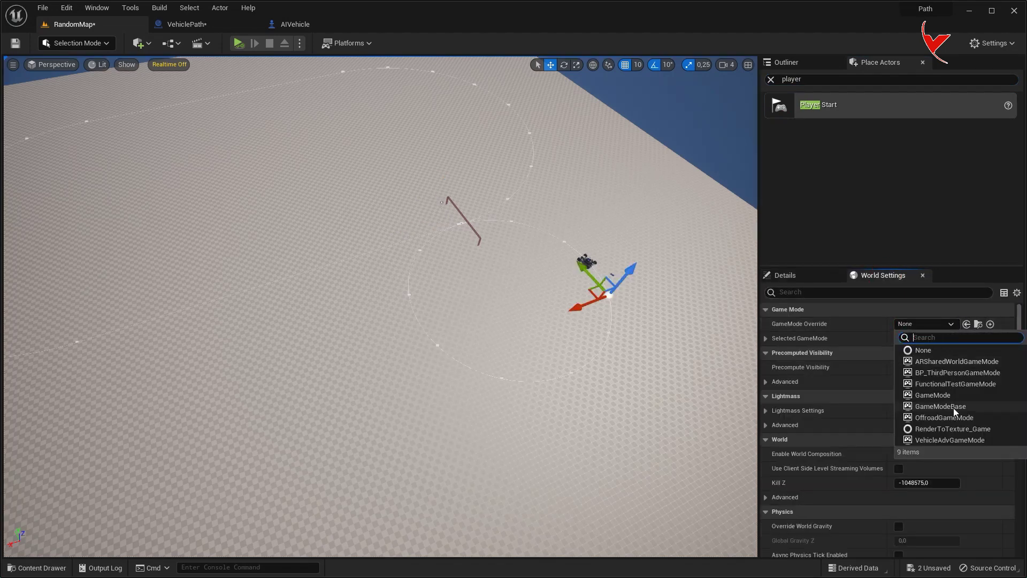
click(944, 417)
click(776, 338)
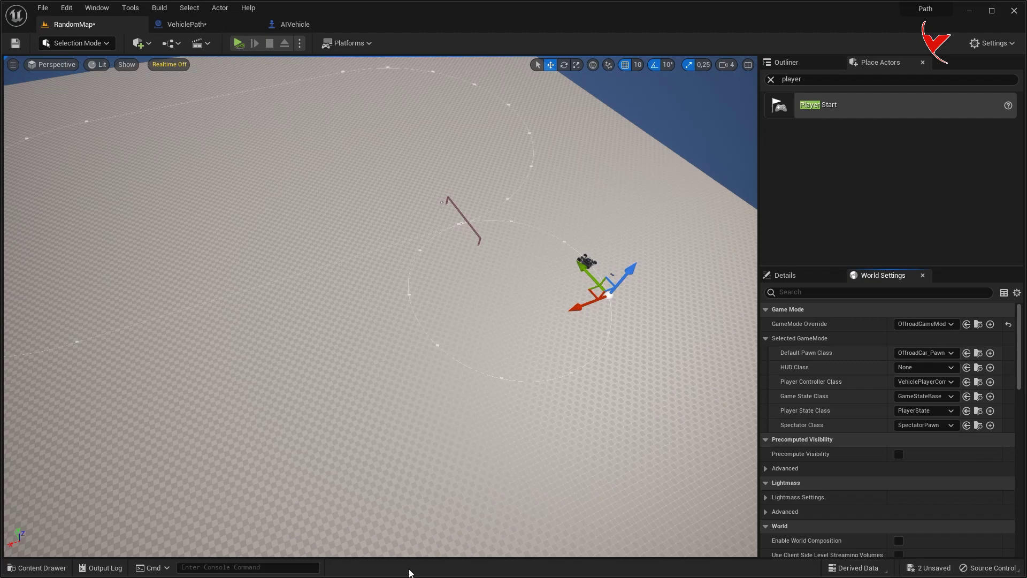
key(ctrl+space)
key(ctrl+space)
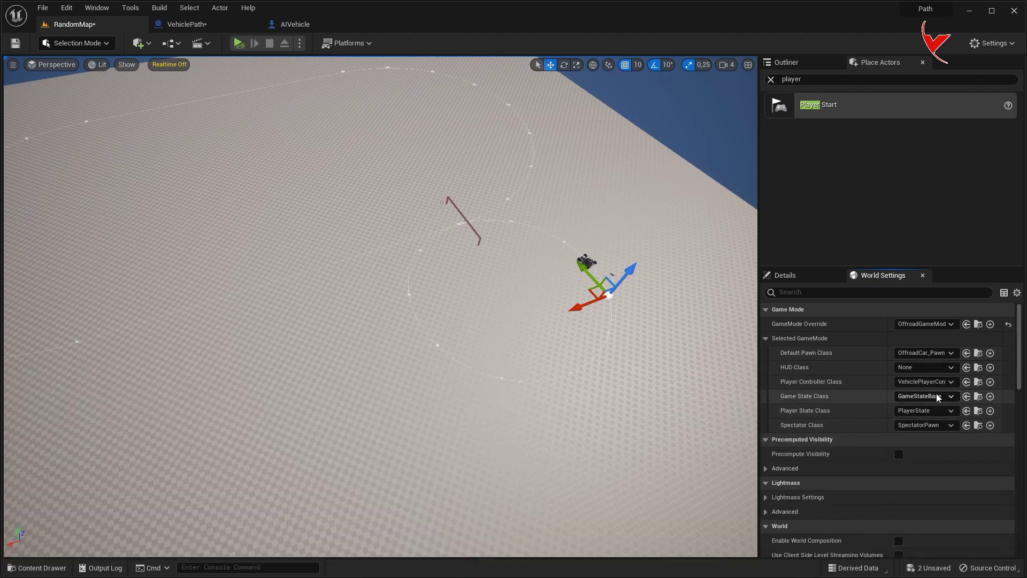
click(966, 353)
click(299, 42)
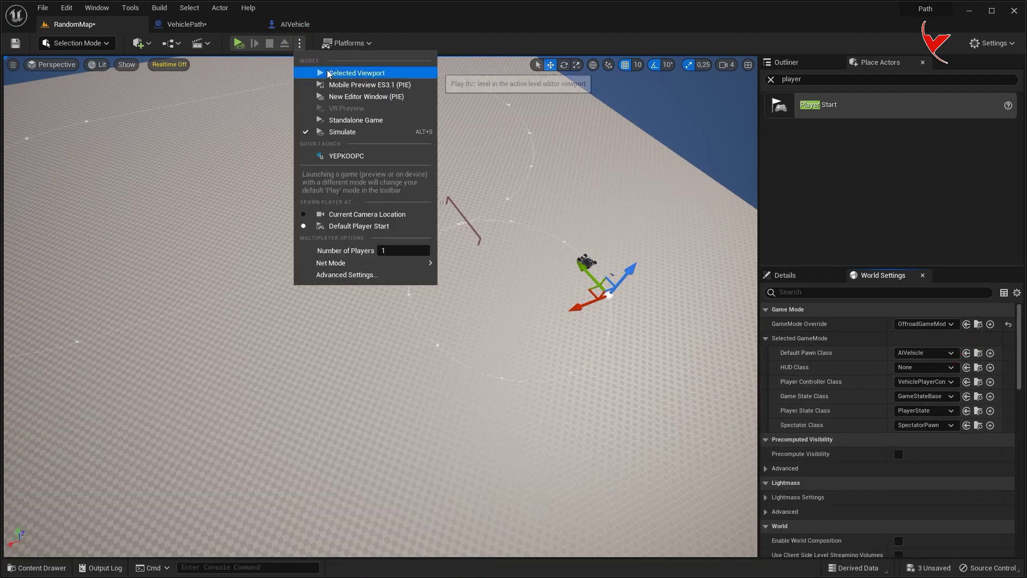
Play RandomMap in the Selected Viewport to drive the AIVehicle buggy.
click(329, 73)
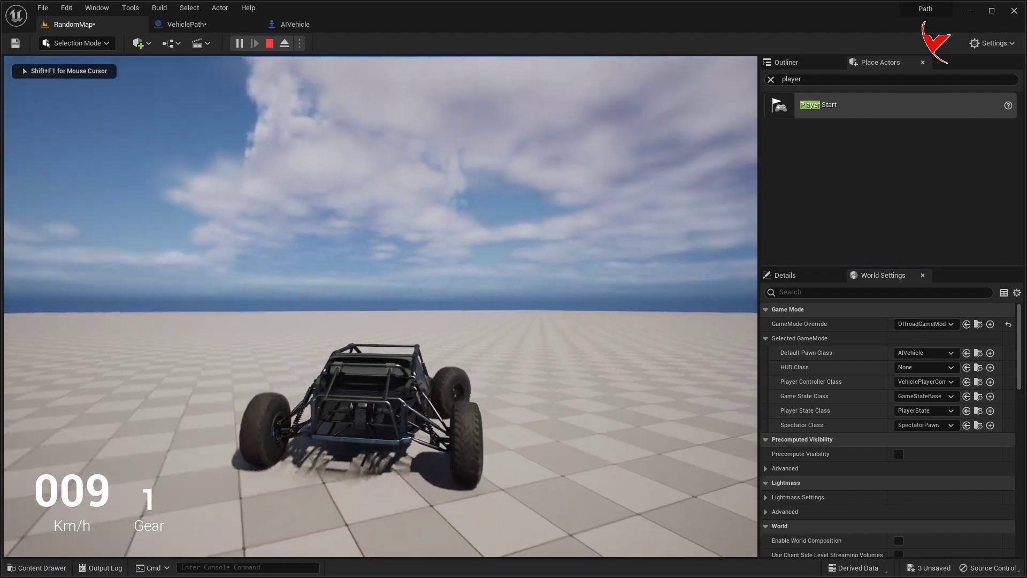